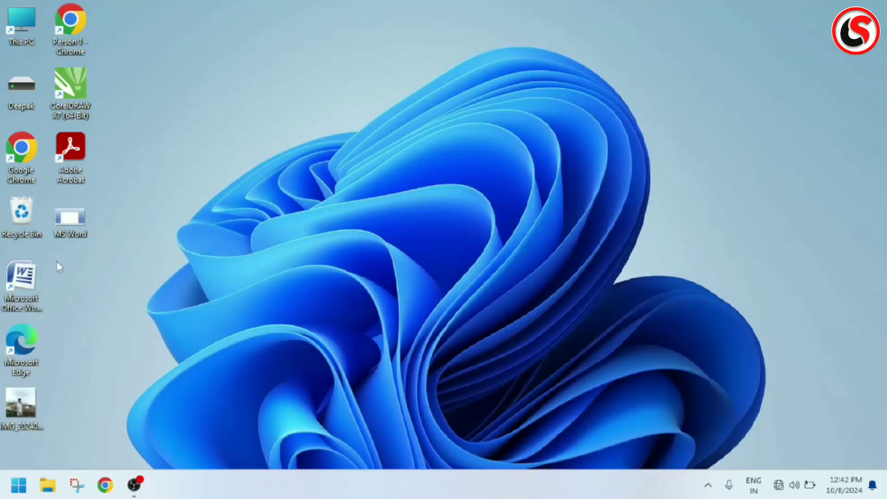
Launch Microsoft Word 2007 from its desktop shortcut to get a blank Document1.
right_click(29, 300)
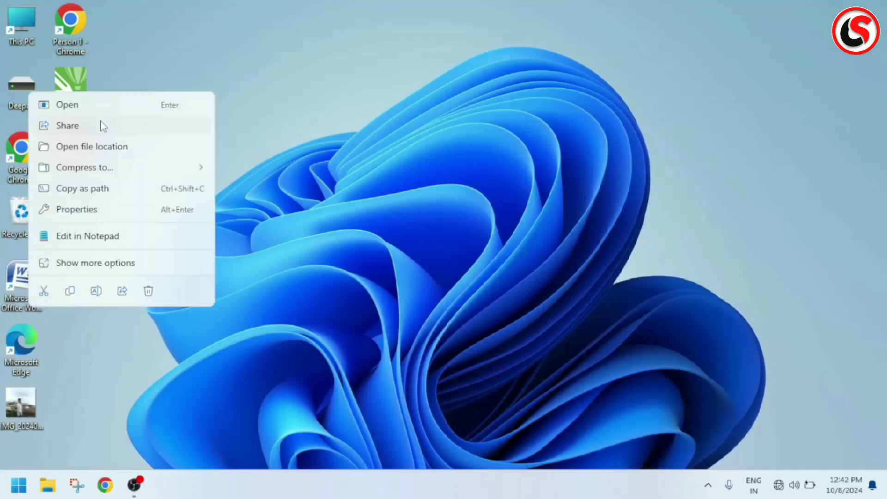
click(104, 106)
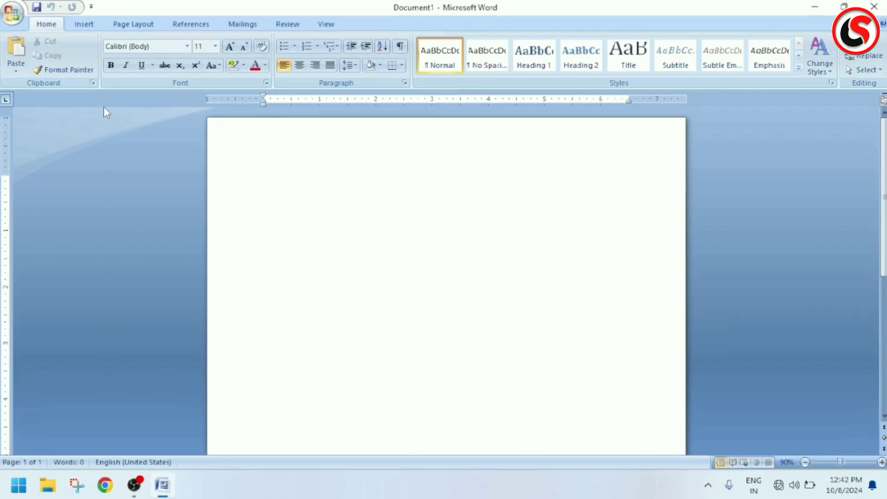
Look over the Insert and Home ribbon tools, then show the Insert tab's Table dropdown options.
click(84, 29)
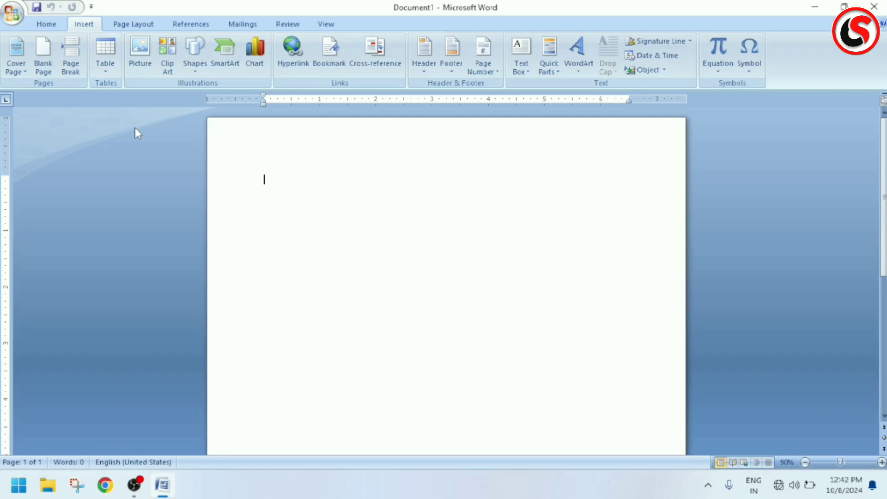
click(133, 23)
click(47, 23)
click(103, 73)
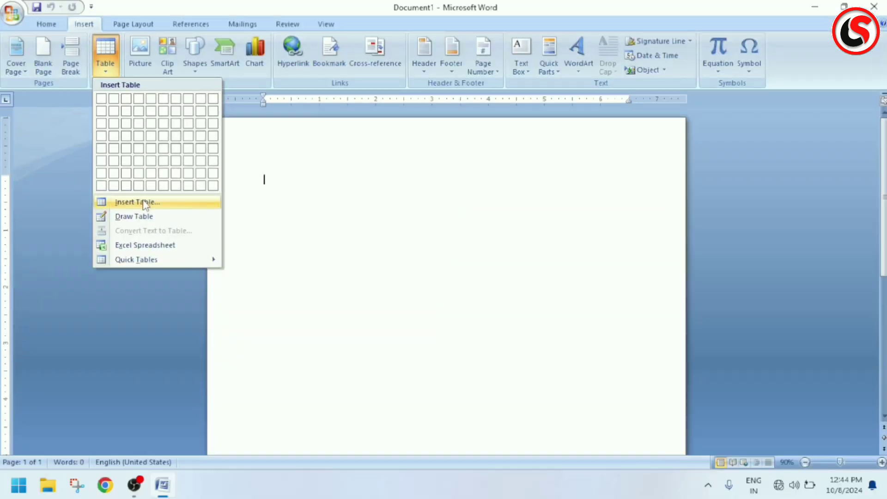
Insert a 5-column, 2-row table through Insert Table, then undo it with Ctrl+Z.
click(144, 203)
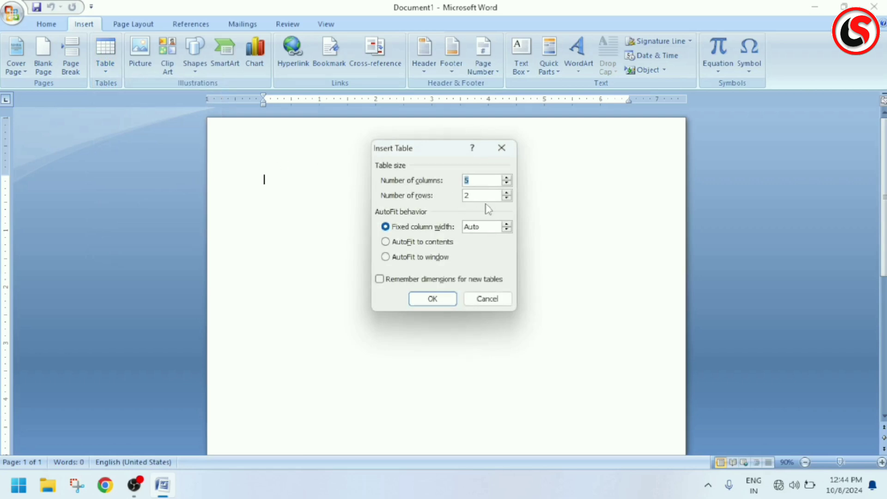
click(432, 298)
mouse_move(311, 182)
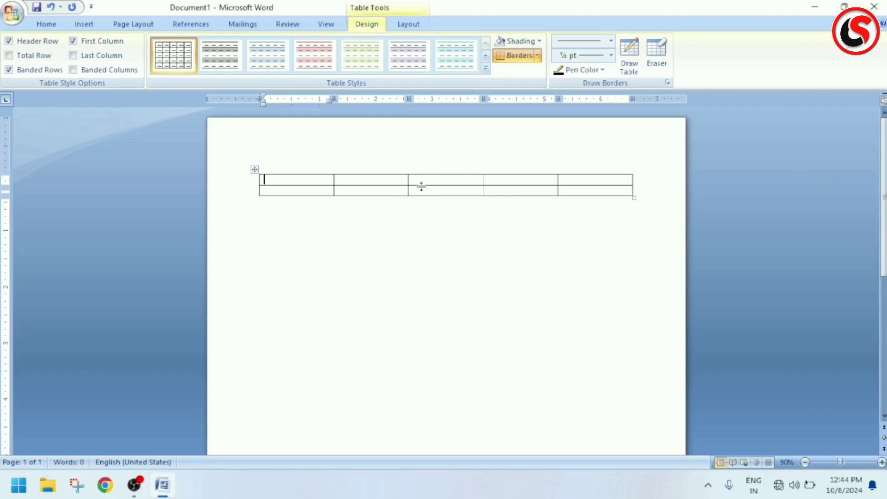
click(310, 207)
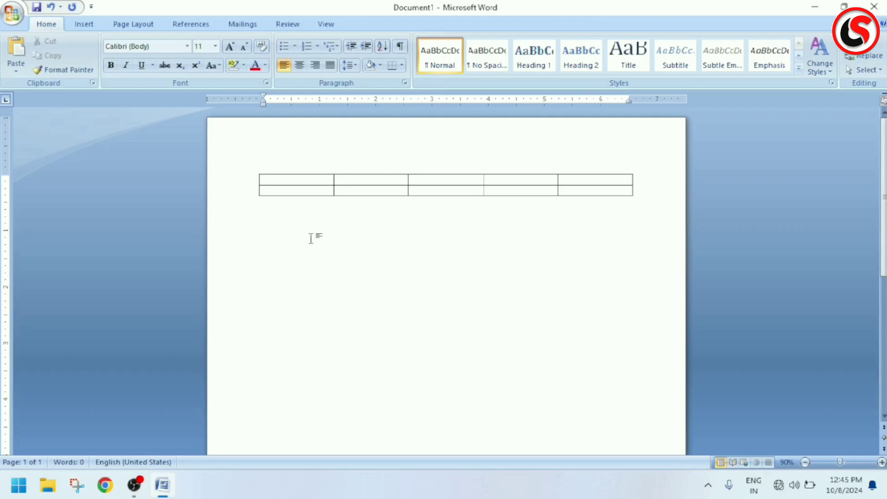
key(ctrl+z)
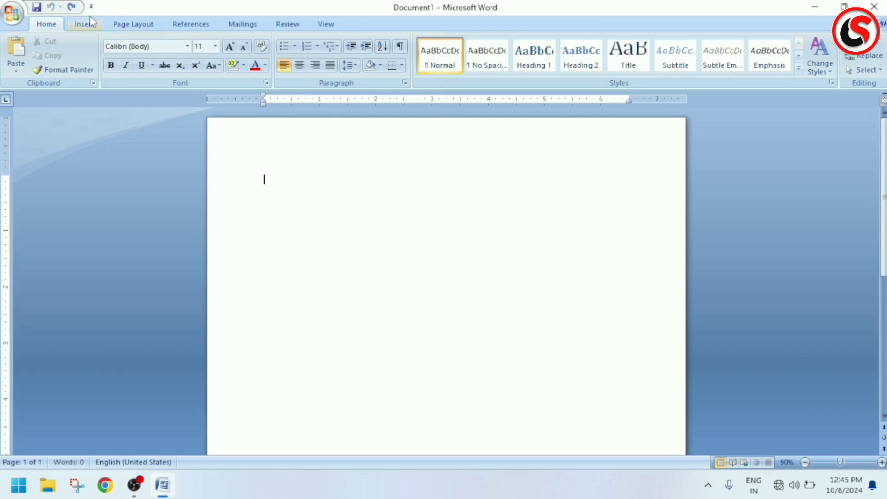
Sketch five freehand table boxes across the page with Draw Table, then undo most of them.
click(90, 21)
click(104, 60)
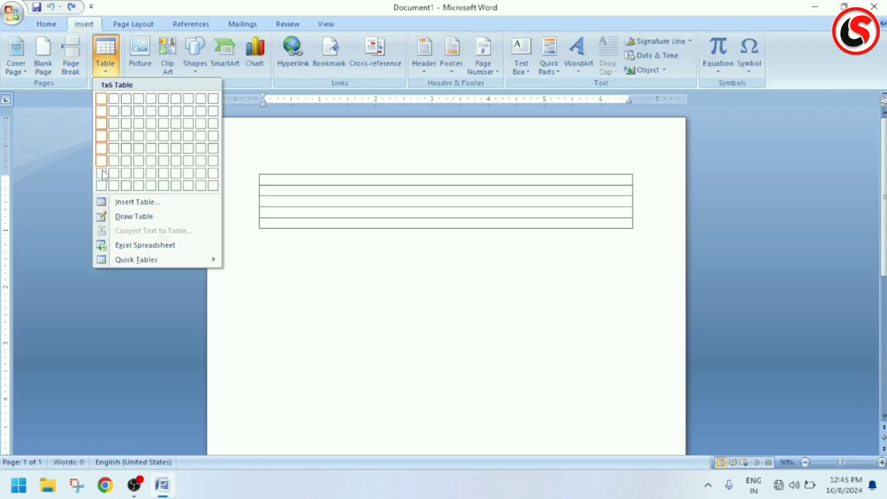
click(142, 217)
drag(273, 175, 418, 194)
mouse_move(320, 214)
mouse_down()
mouse_move(388, 256)
mouse_move(448, 264)
mouse_up()
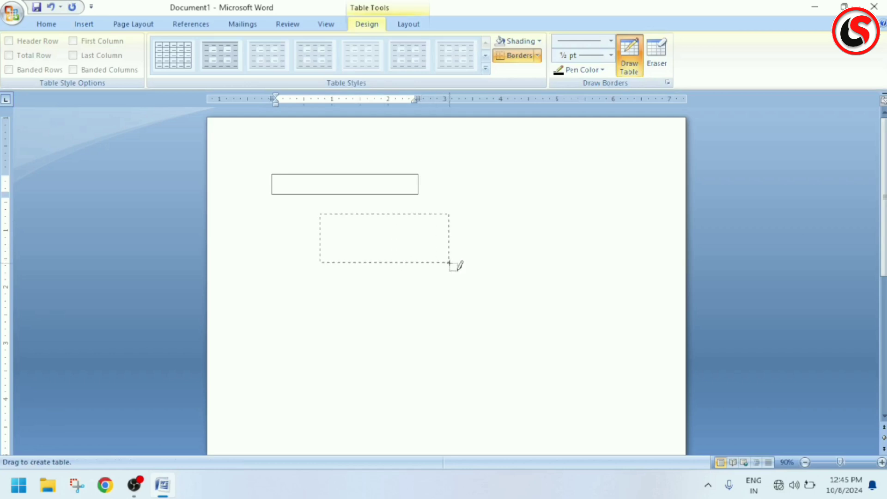
drag(348, 313, 467, 285)
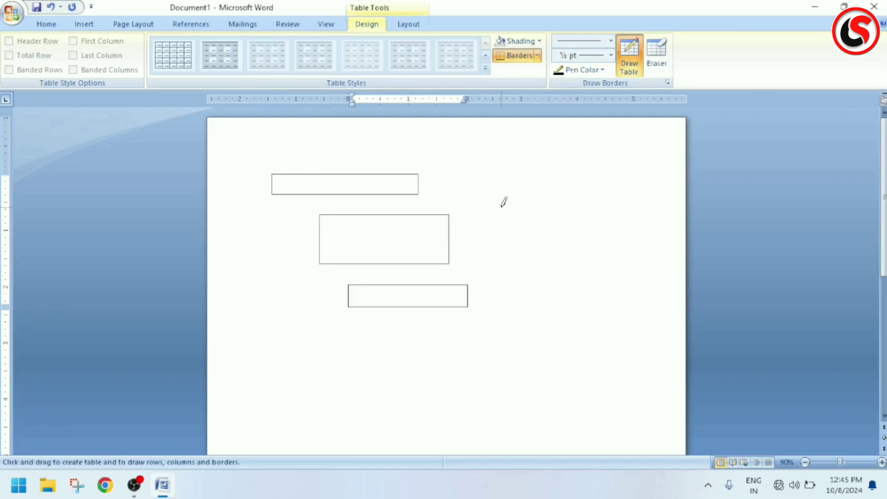
drag(488, 215, 501, 277)
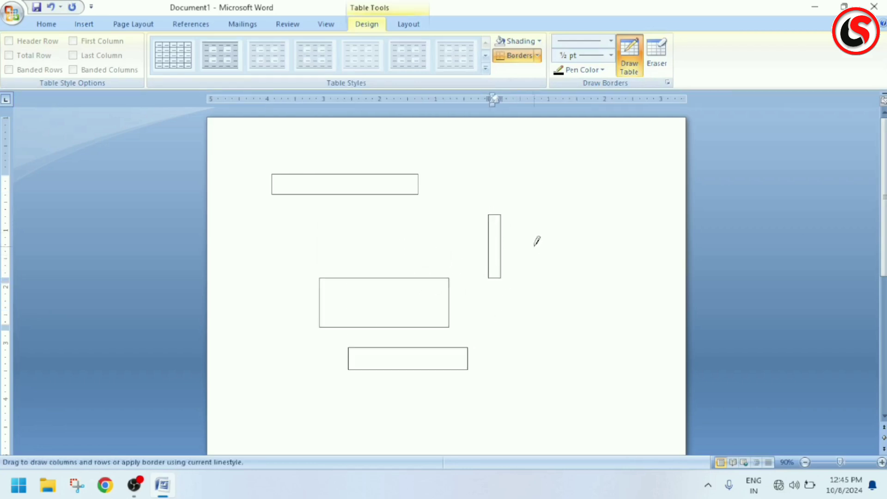
drag(534, 245, 512, 316)
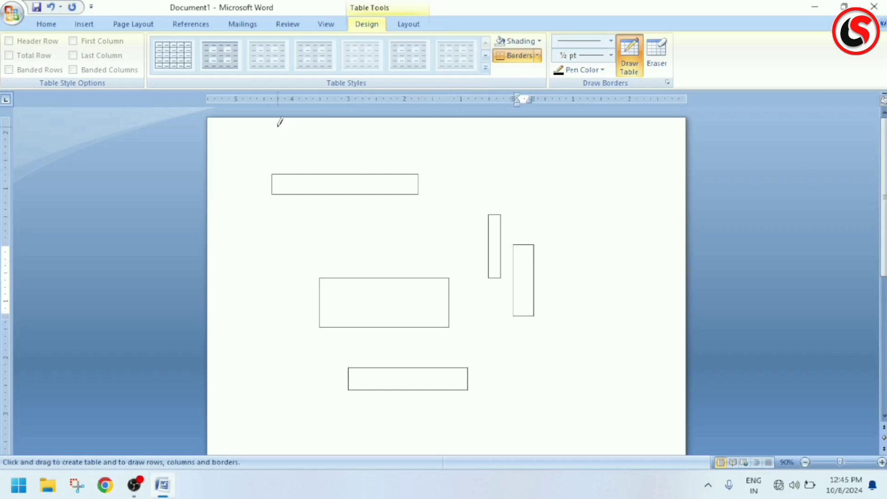
key(ctrl+z)
key(ctrl+z)
key(ctrl+z)
key(ctrl+z)
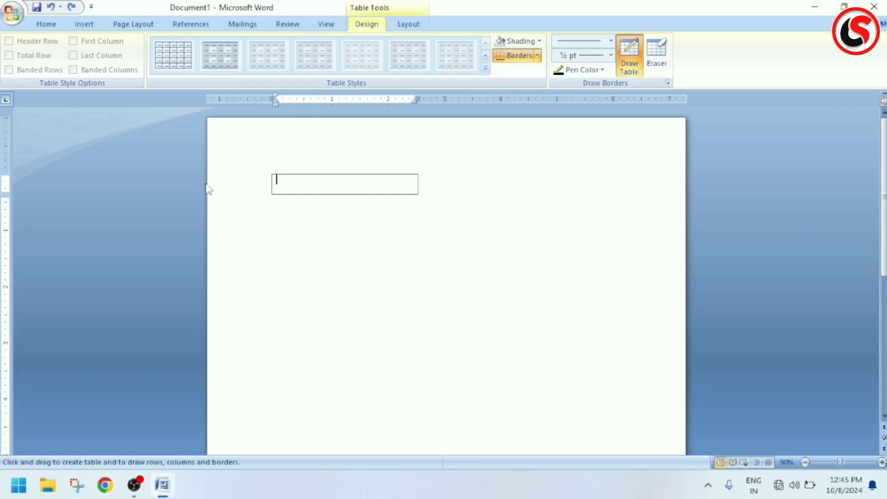
key(ctrl+z)
Embed an Excel Spreadsheet object through the Table dropdown on the Insert tab.
click(90, 25)
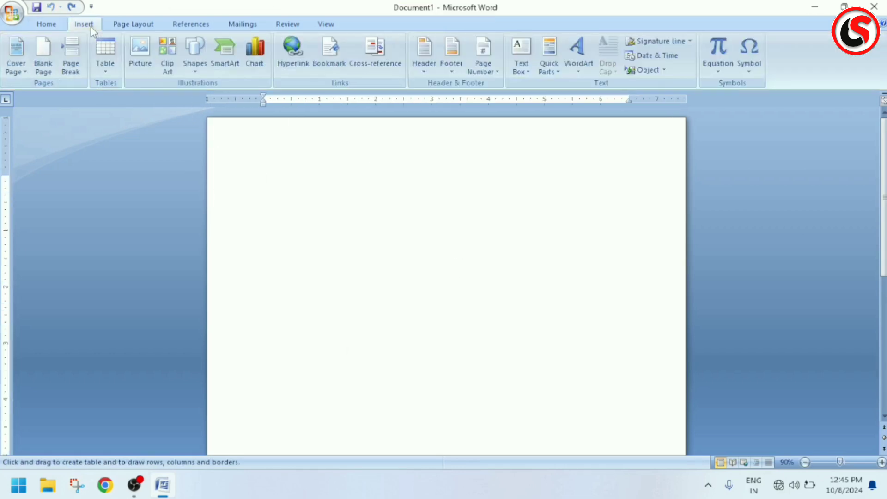
click(105, 71)
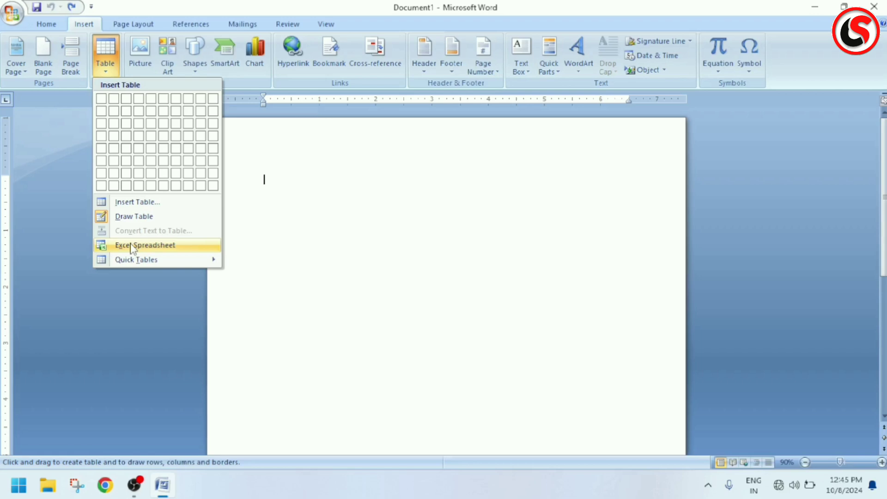
click(132, 248)
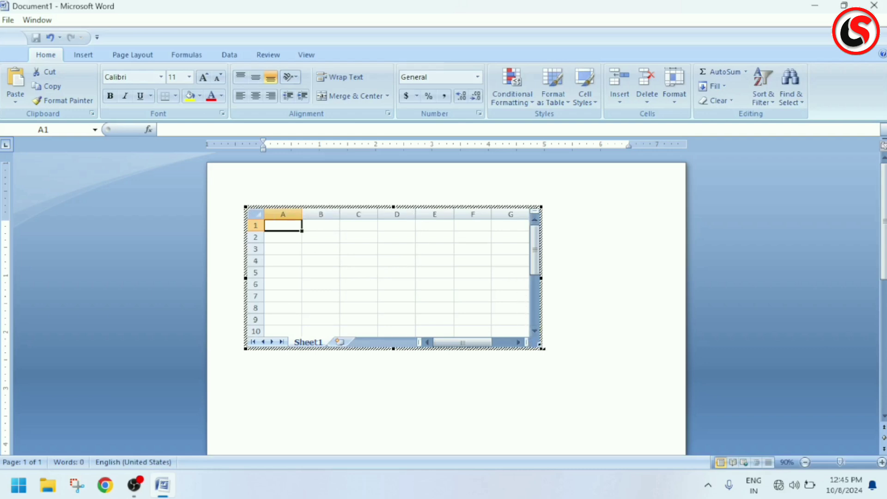
Enlarge the embedded worksheet by dragging its corner handle and scroll through its cells.
drag(542, 349, 623, 385)
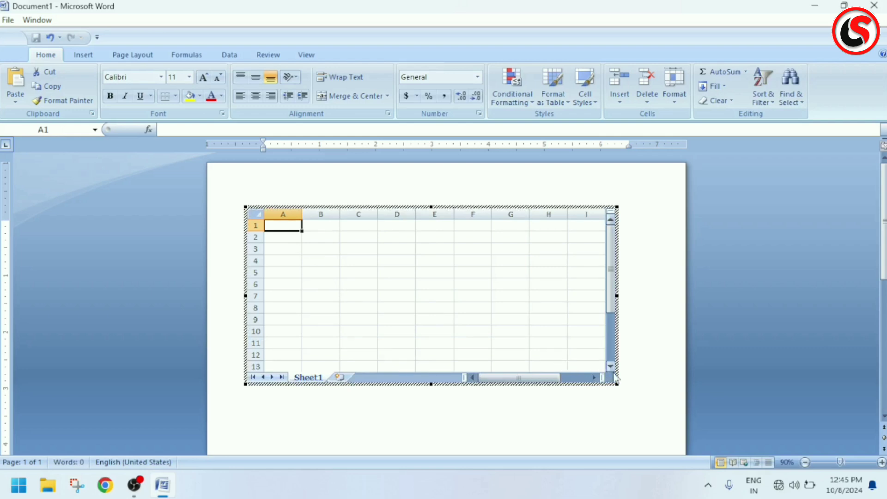
click(611, 367)
scroll(614, 372, down, 2)
scroll(614, 372, down, 3)
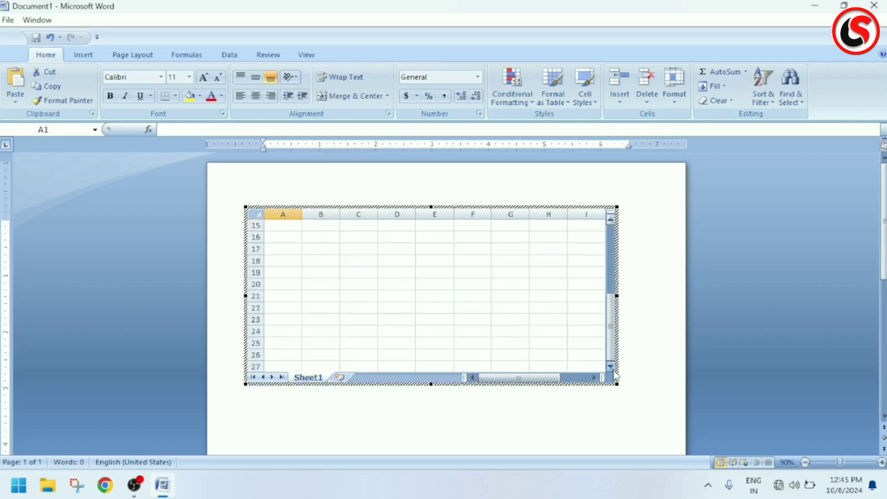
scroll(614, 372, down, 3)
scroll(614, 372, down, 2)
scroll(615, 375, down, 3)
scroll(615, 375, down, 3)
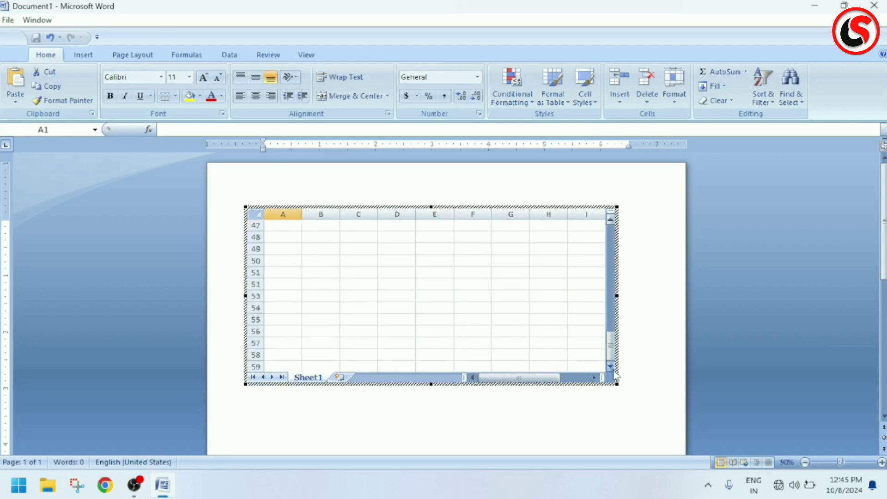
scroll(615, 375, down, 1)
click(595, 377)
drag(594, 378, 595, 377)
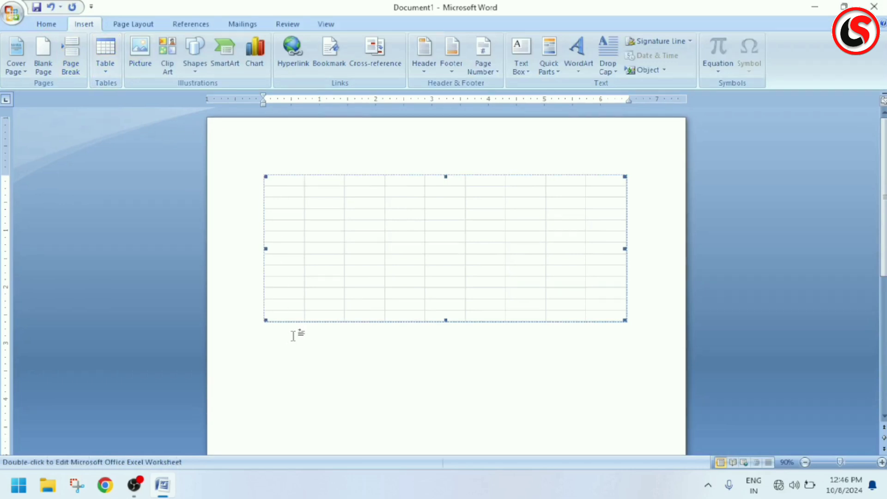
Insert the Greek alphabet Double Table from Quick Tables.
click(105, 58)
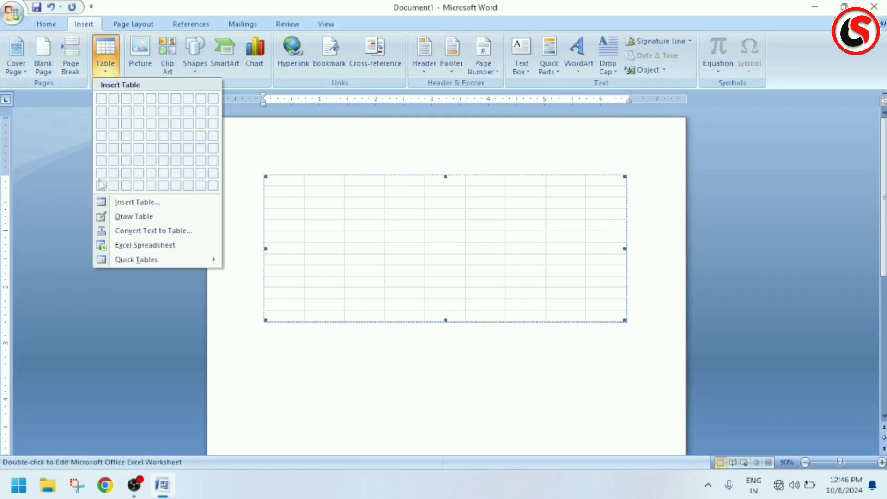
mouse_move(135, 259)
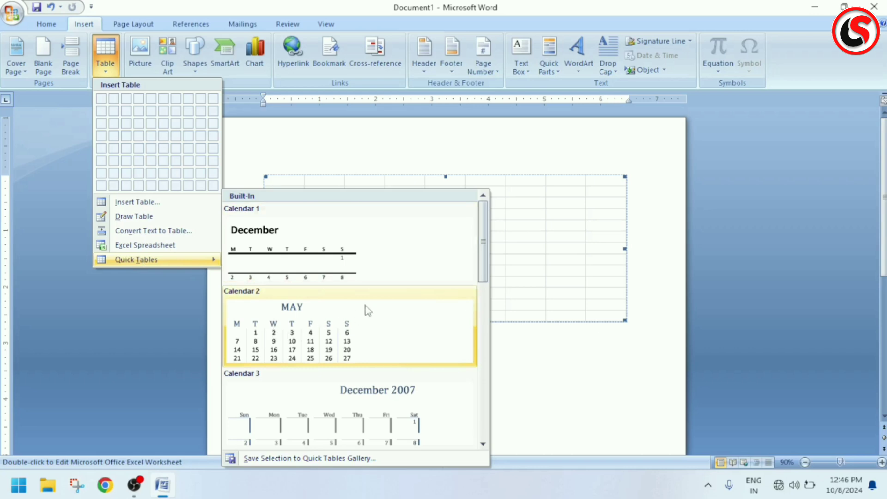
drag(482, 273, 463, 385)
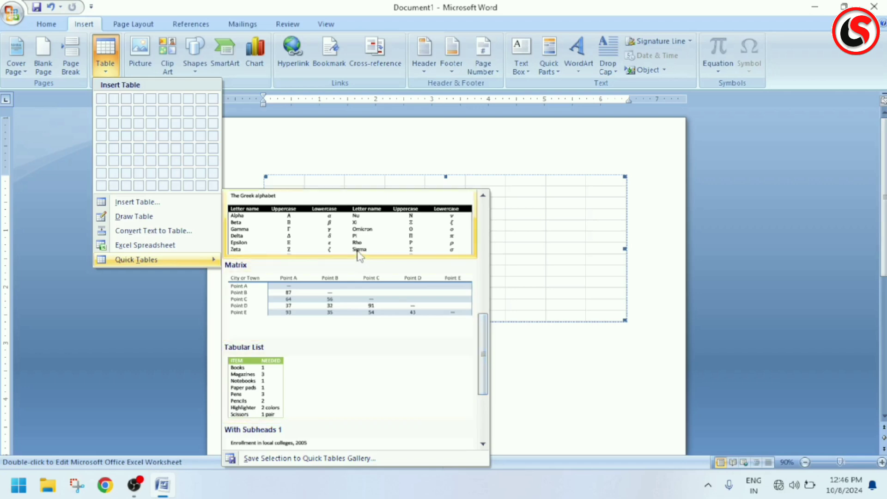
click(342, 239)
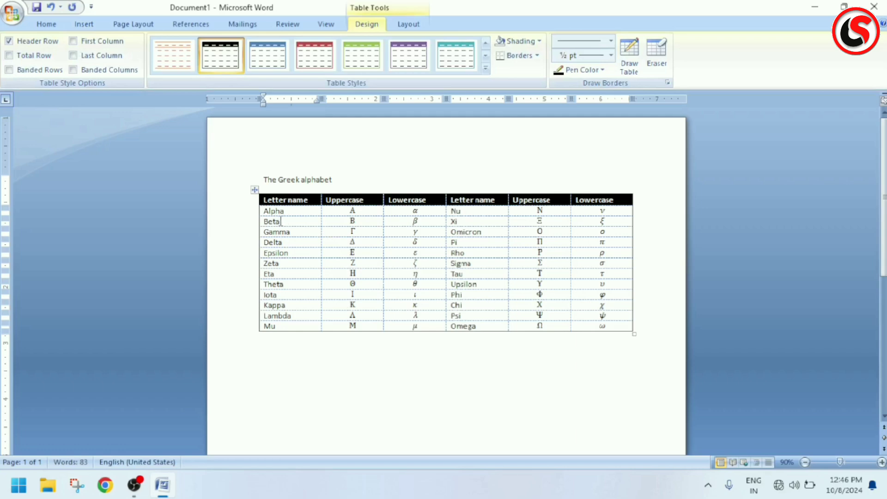
Type 'dvsdvvds' into the table, then undo the typing and the table.
text(dvsdv)
text(vds)
click(308, 386)
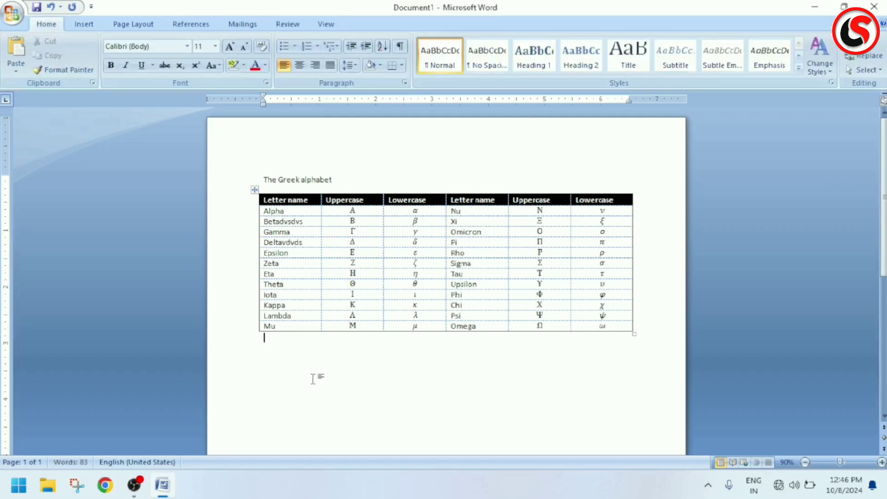
key(ctrl+z)
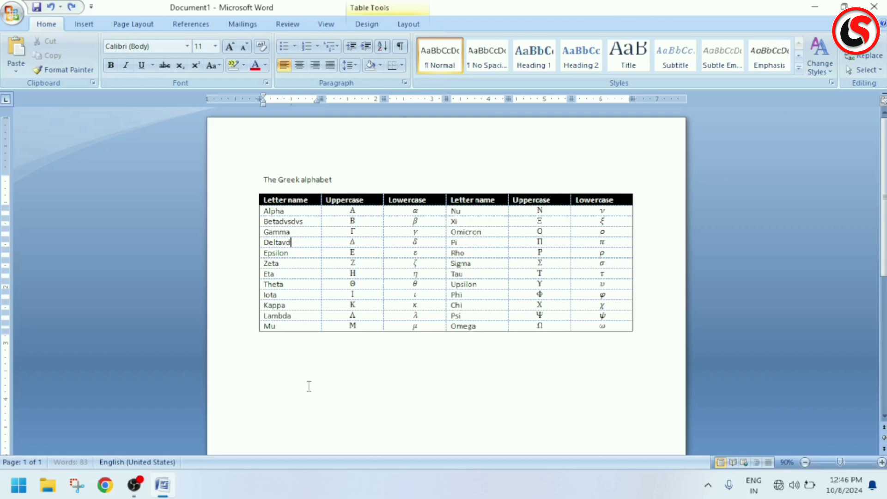
key(ctrl+z)
key(ctrl+z)
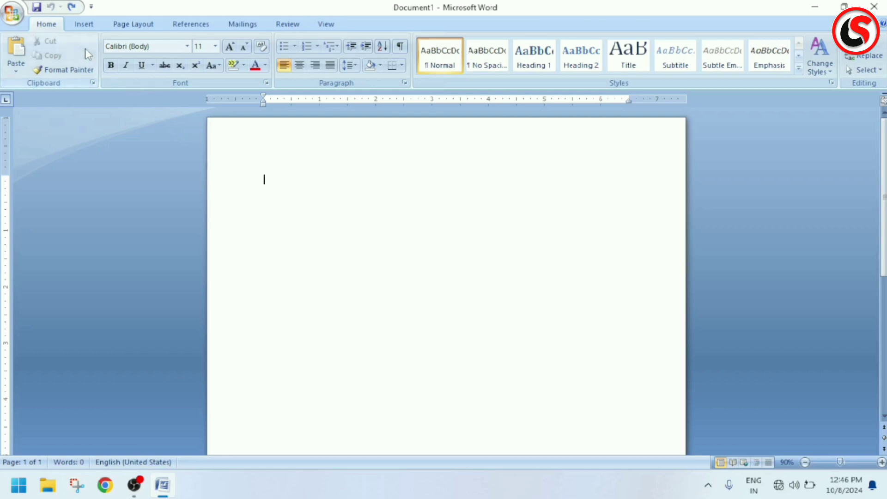
Insert a 4 by 4 table and type 'eryhttr' in its first cell.
click(78, 27)
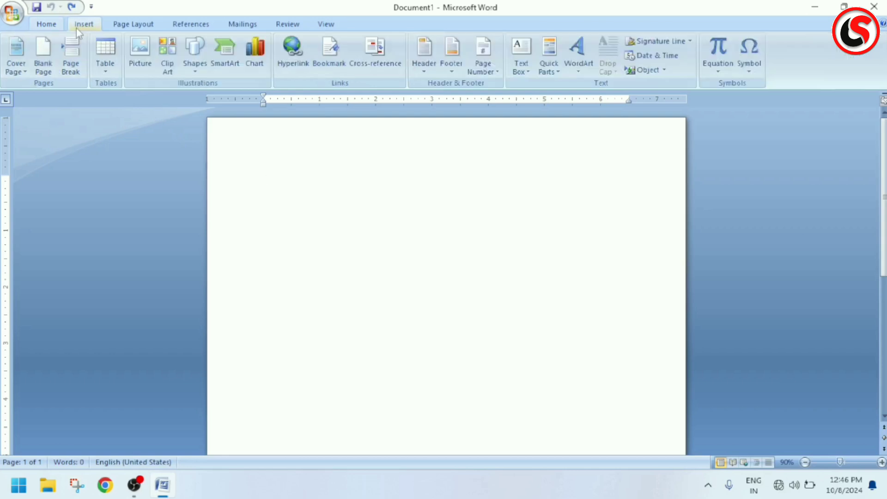
click(106, 57)
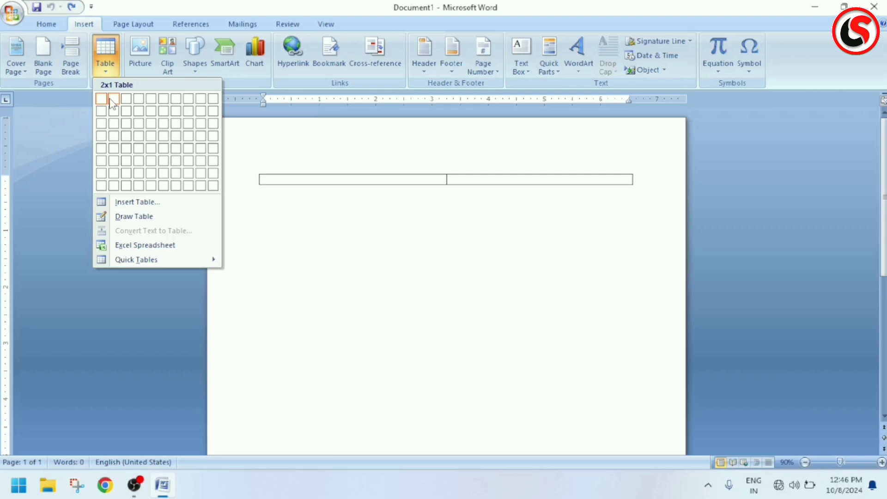
click(140, 135)
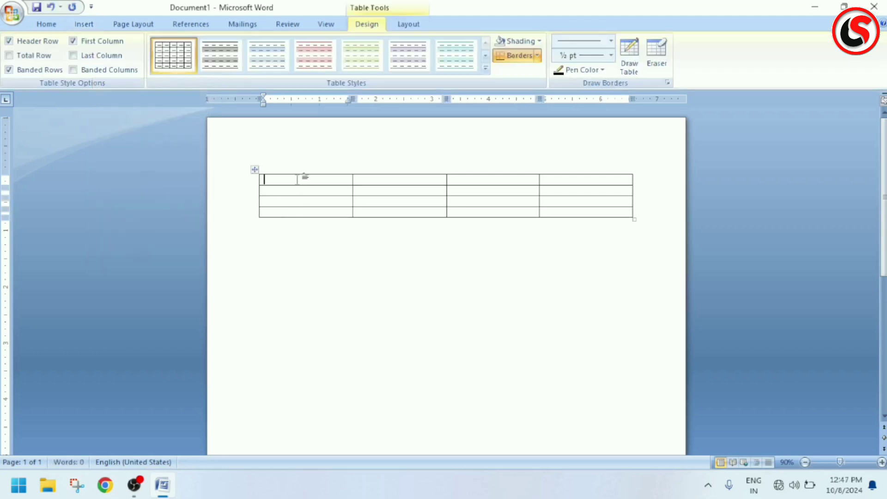
text(eryht)
text(trurh)
Fill cells with 'h', 'dyurjru', 'yrrtu' and 'htfuthtf' down the first two columns.
click(287, 200)
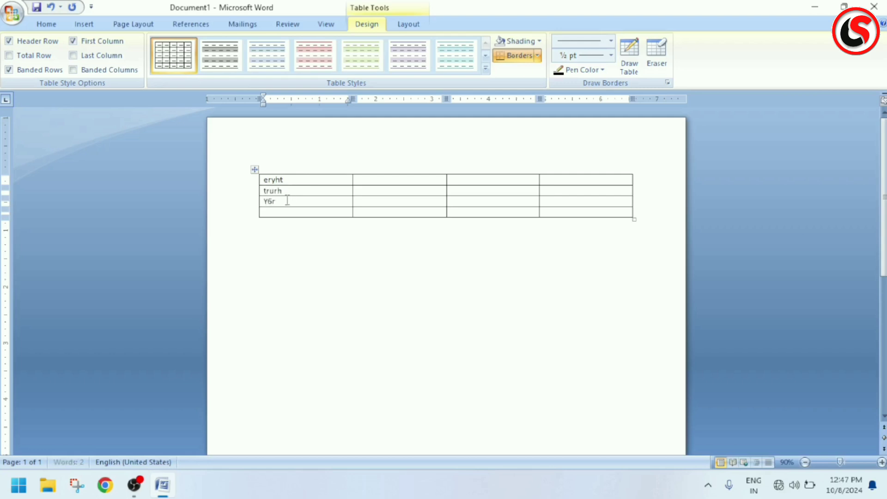
text(h)
click(282, 213)
text(dyurjru)
click(358, 190)
text(yrrtu)
click(365, 200)
text(htfut)
text(h)
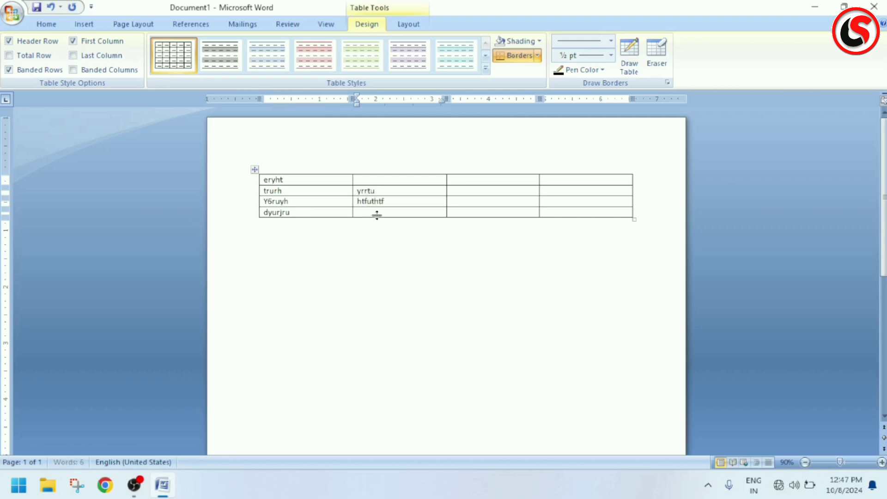
text(tf)
Enter 'tuytujt' in the row 1, column 2 cell and move below the table.
click(401, 181)
text(tuy)
text(tujt)
click(307, 249)
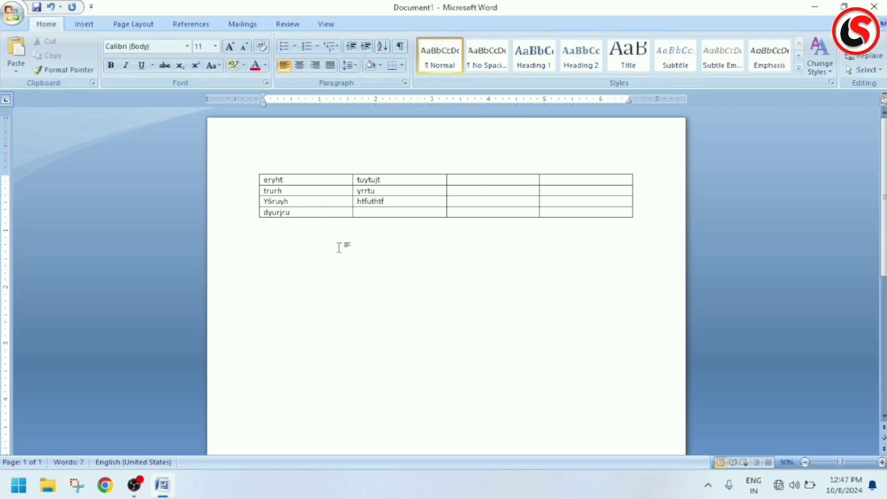
Apply the orange Table Styles gallery style to the 4 by 4 table, then select it all.
click(430, 199)
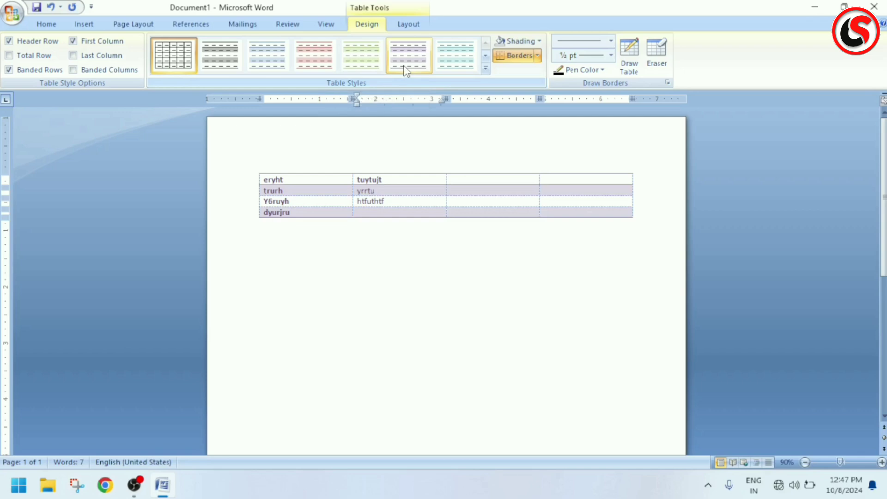
click(488, 70)
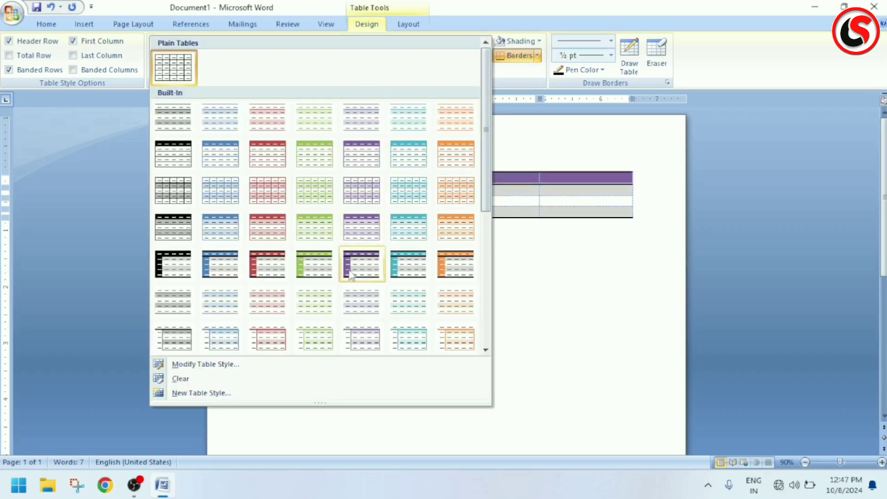
scroll(258, 261, down, 3)
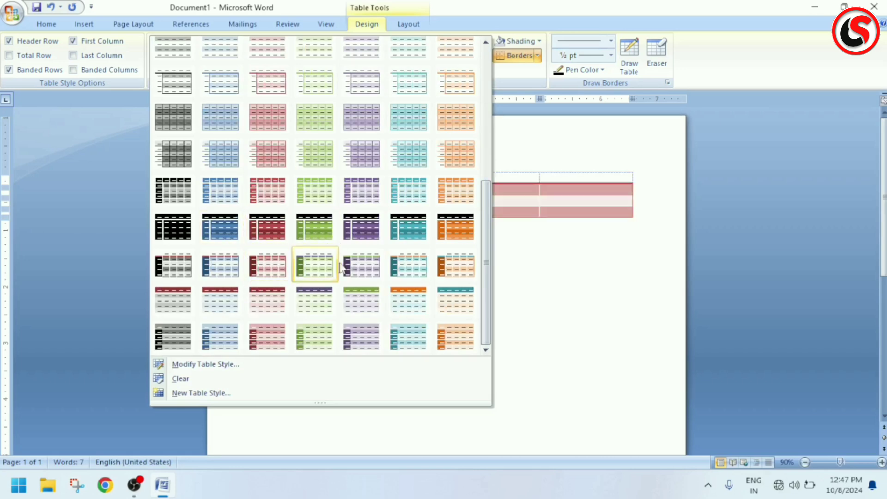
click(448, 233)
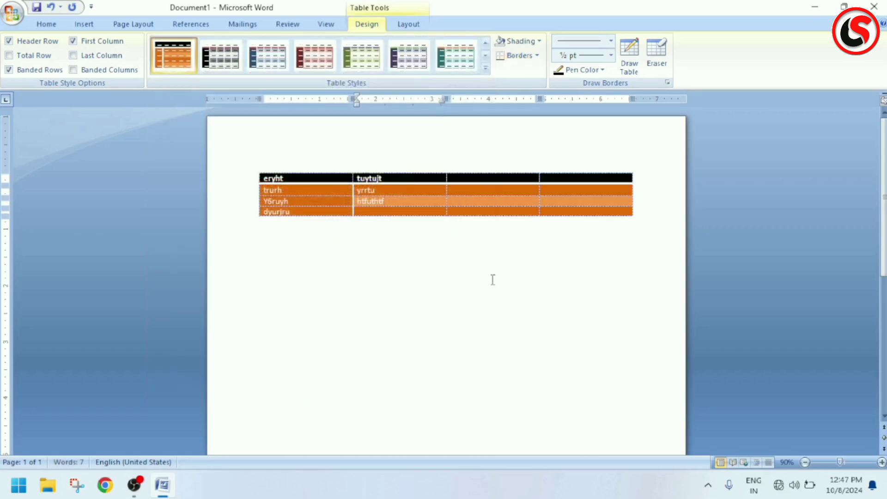
click(491, 278)
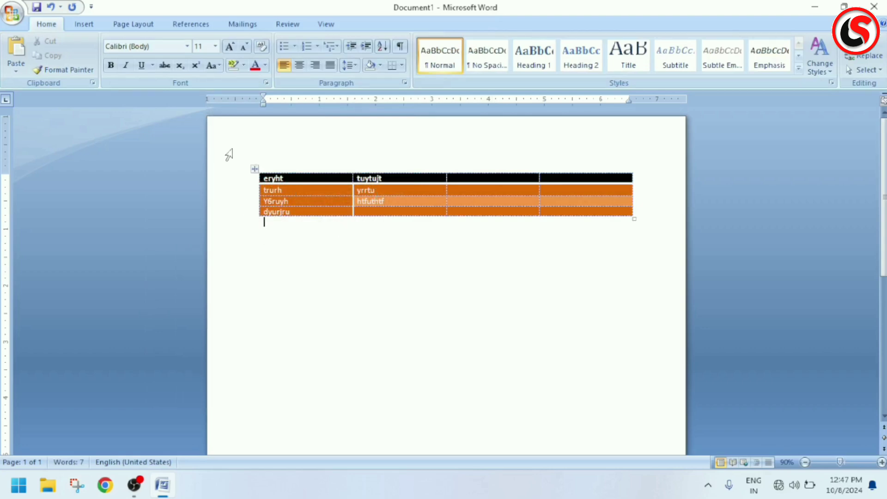
key(ctrl+a)
Delete the old table and insert a new 10-column, 25-row table via Insert Table.
key(Delete)
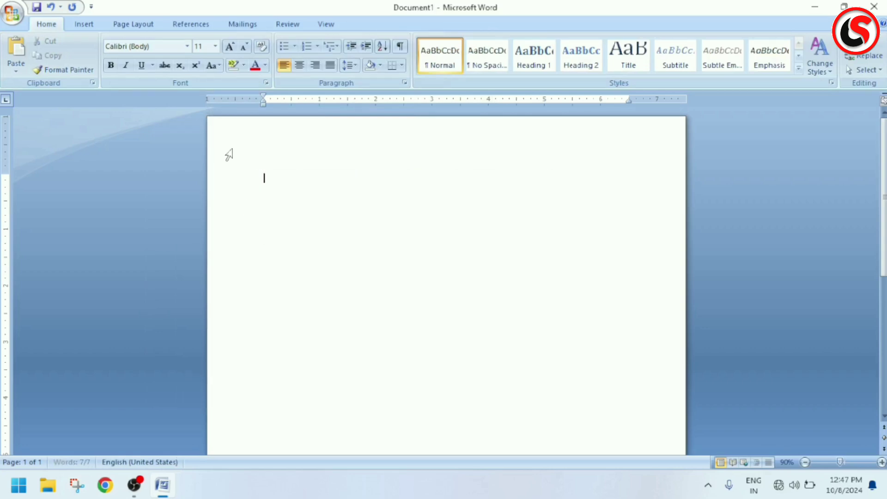
click(93, 23)
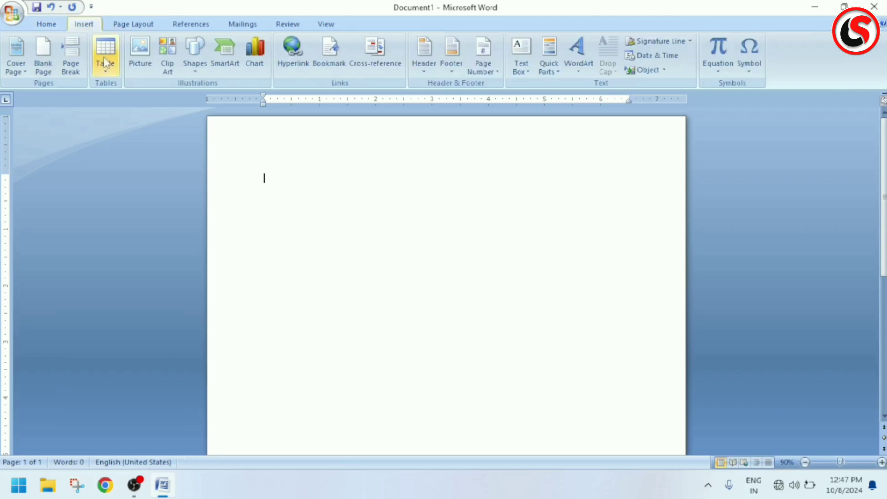
click(105, 68)
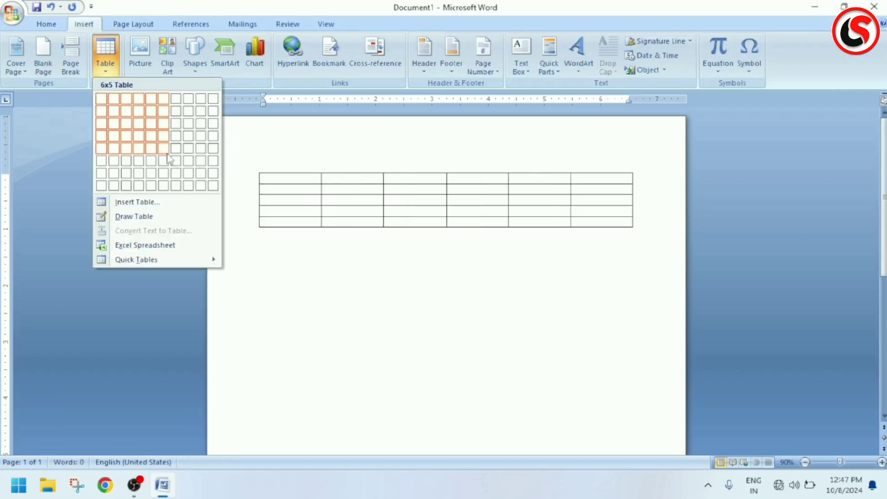
click(147, 203)
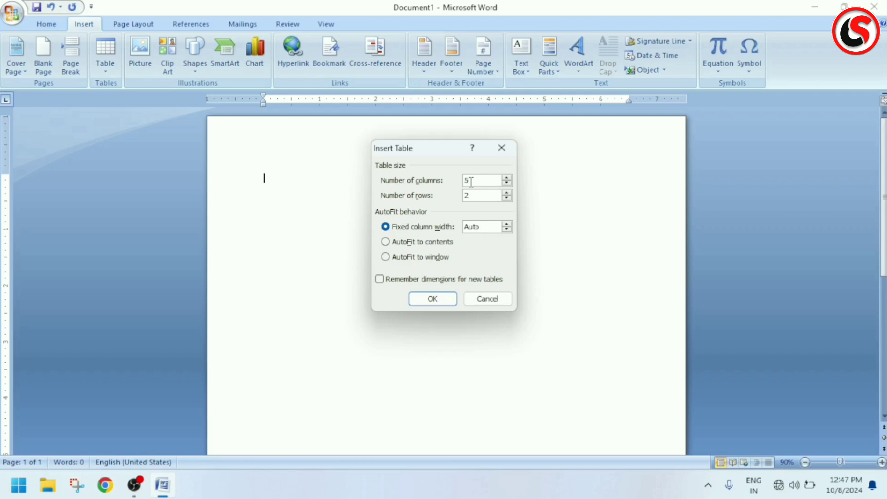
key(BackSpace)
text(1)
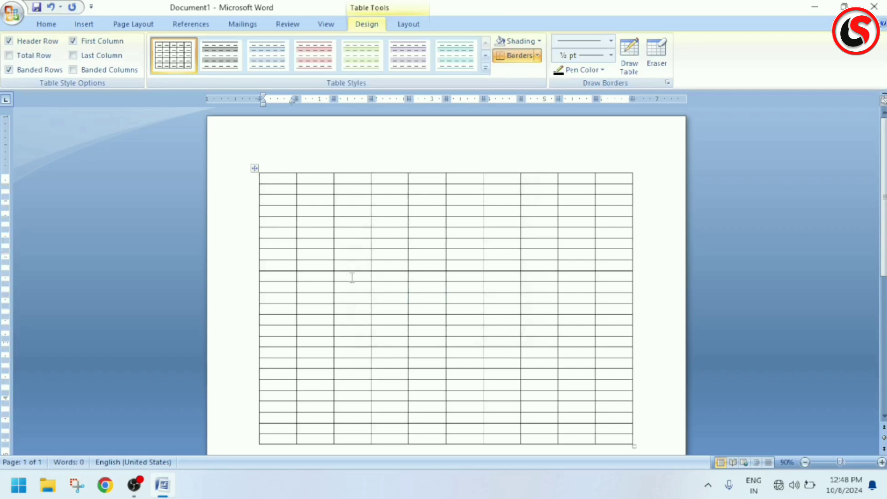
scroll(350, 277, down, 2)
scroll(348, 257, up, 1)
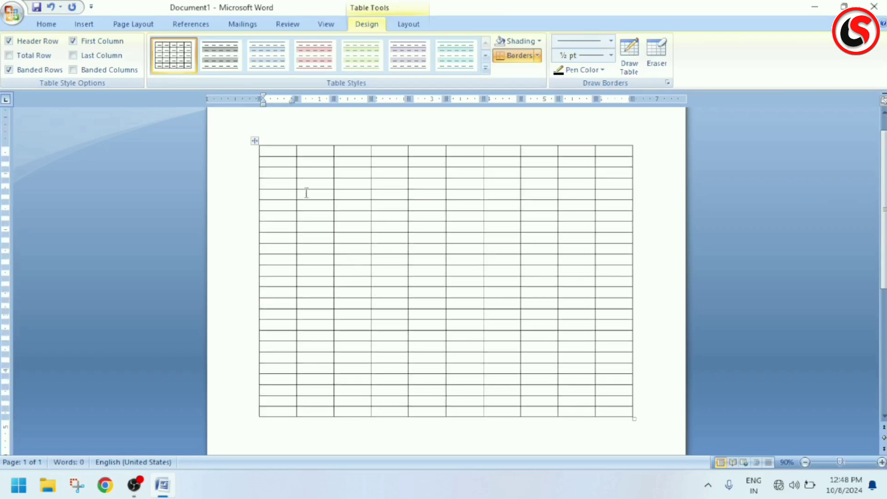
Give the 10-column table the blue header-row style, All Borders, and a black top-left header cell.
click(486, 69)
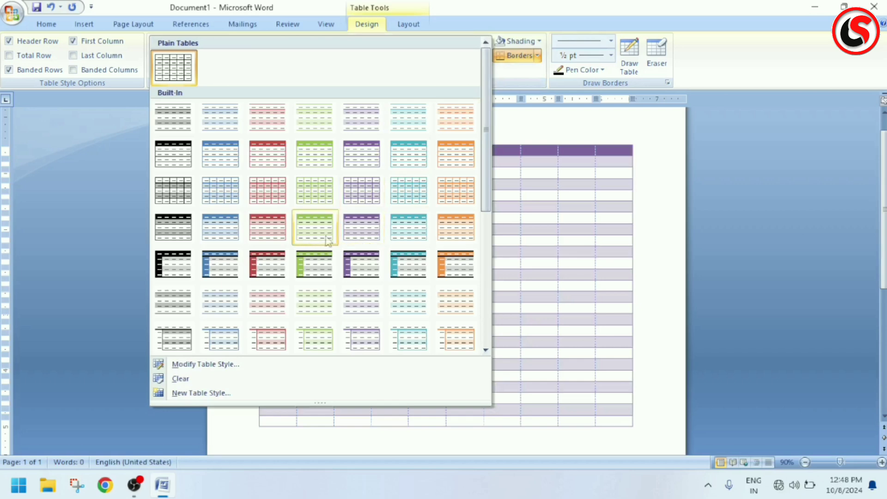
click(213, 162)
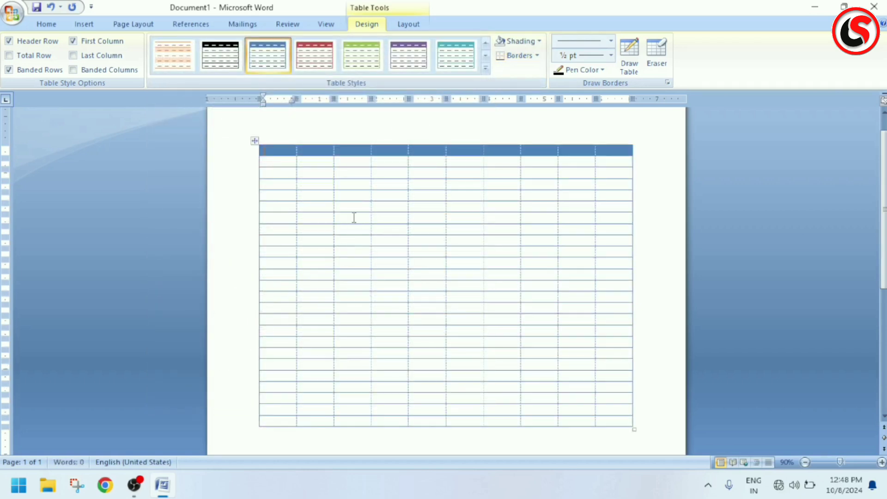
click(529, 59)
click(537, 56)
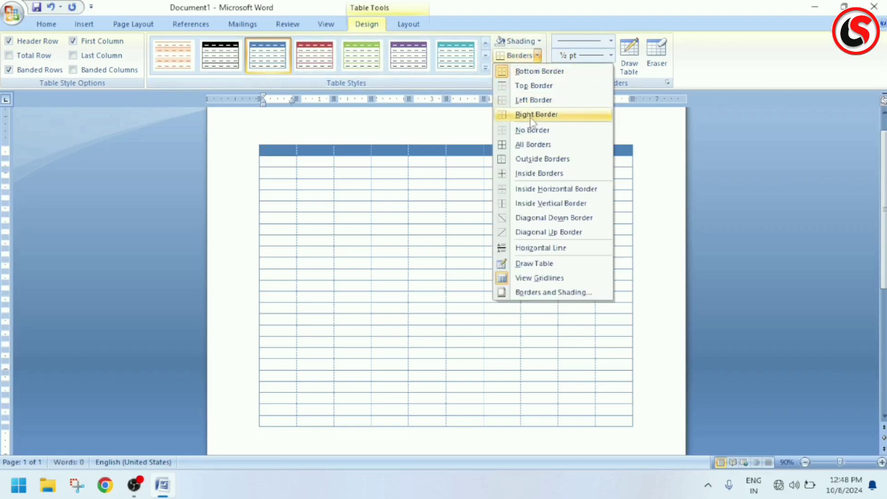
click(532, 145)
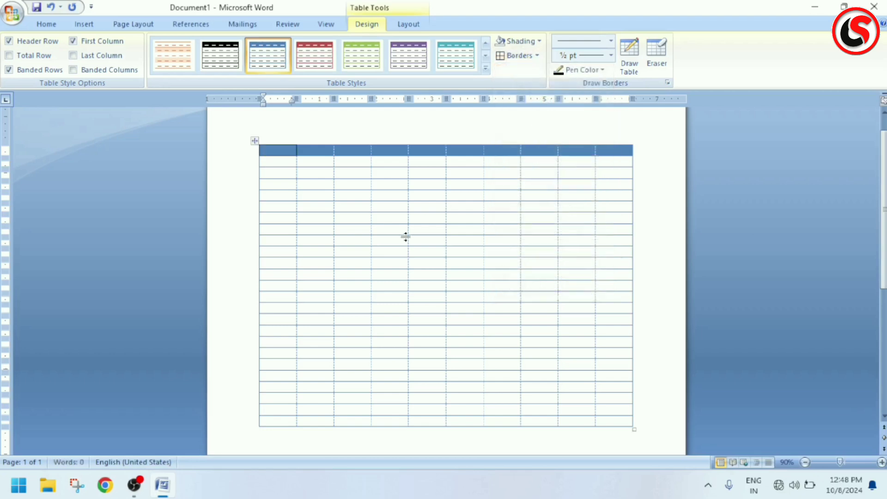
click(524, 41)
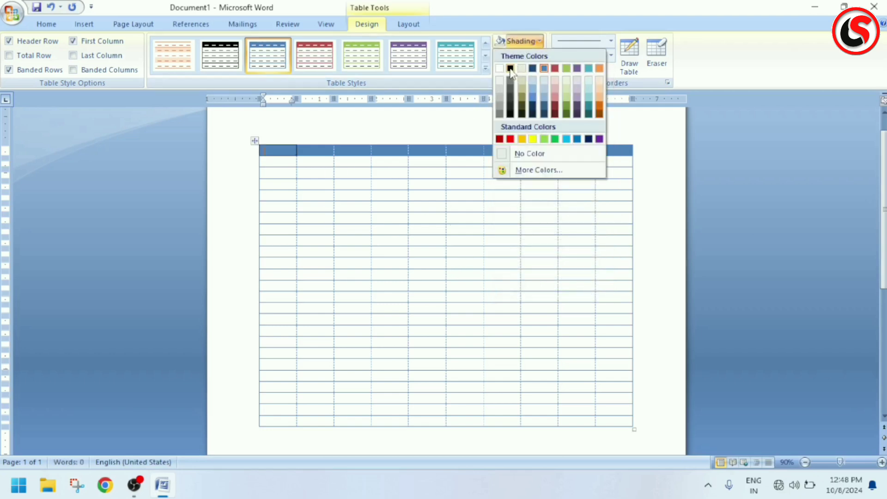
click(510, 68)
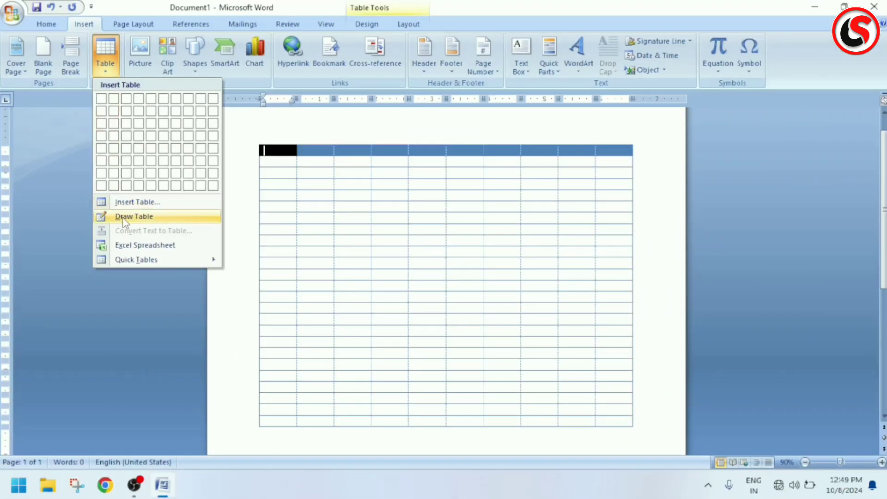
Select the whole styled table with Ctrl+A and delete it.
click(124, 217)
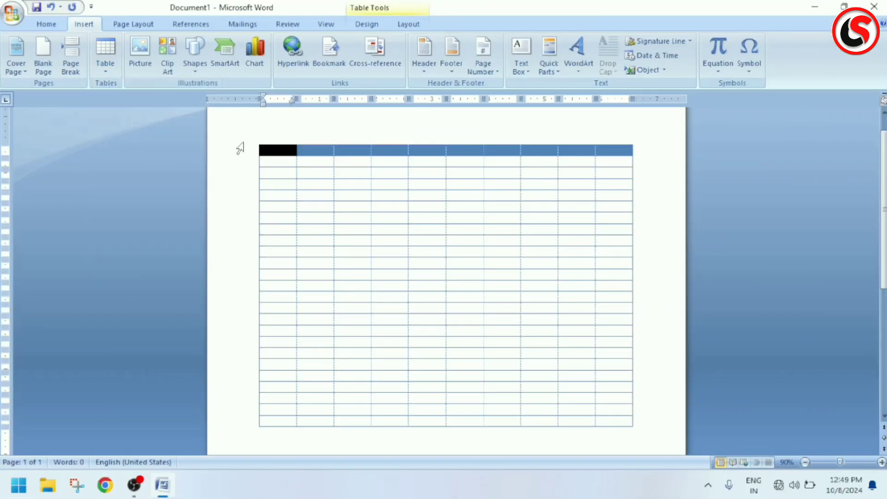
key(ctrl+a)
key(Delete)
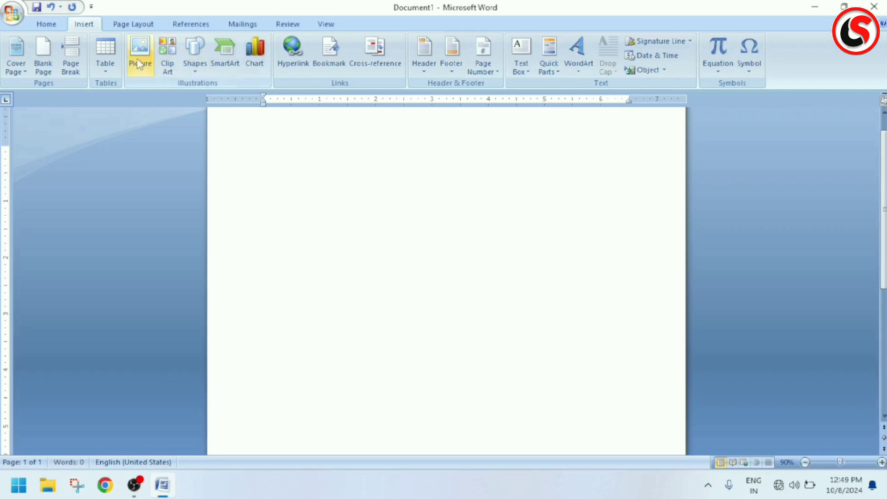
Use Draw Table to draw a small two-by-two table near the top of the page.
click(109, 71)
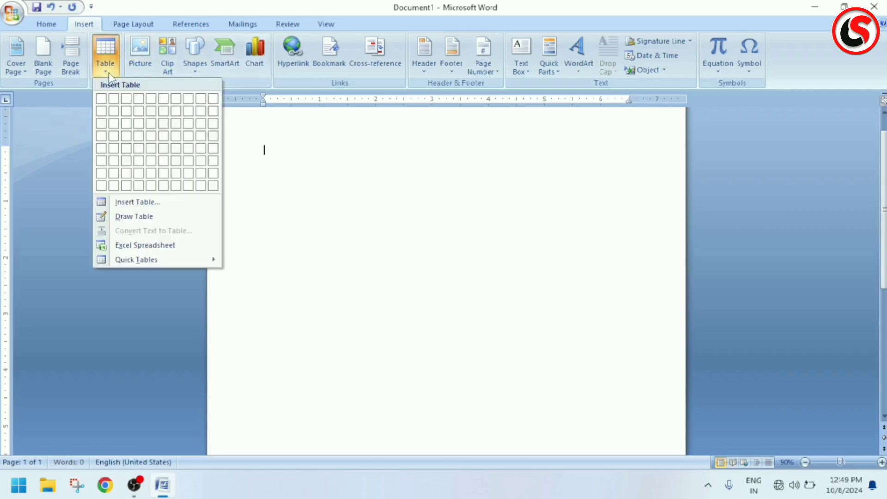
click(133, 216)
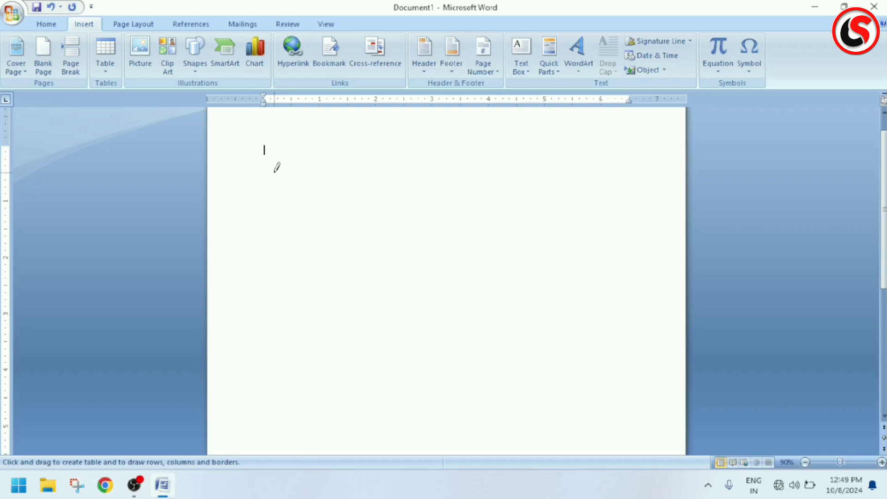
drag(274, 173, 381, 194)
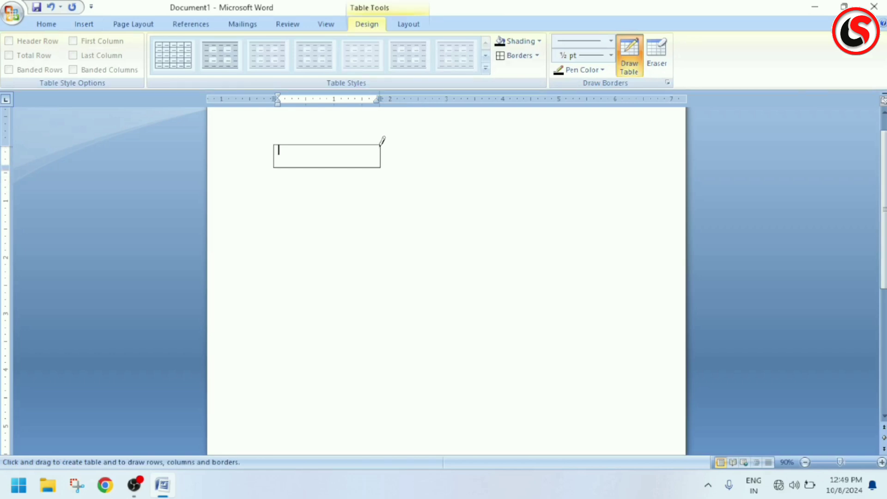
drag(381, 144, 484, 168)
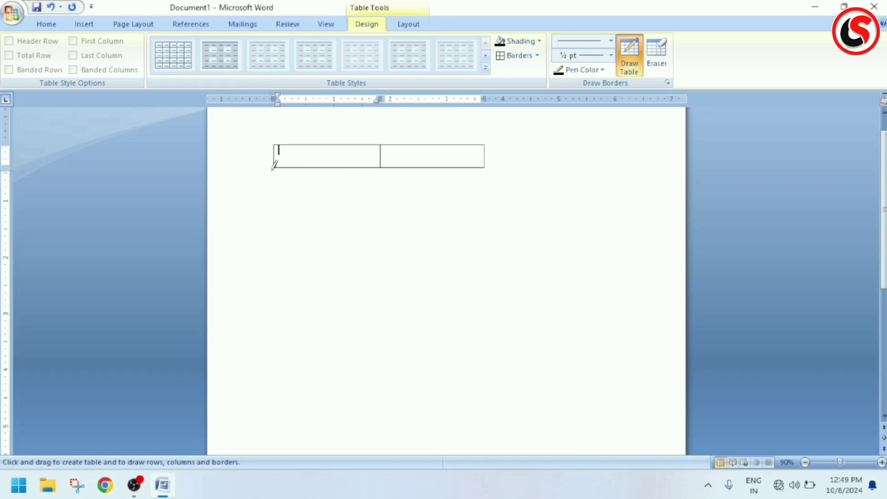
drag(275, 167, 380, 188)
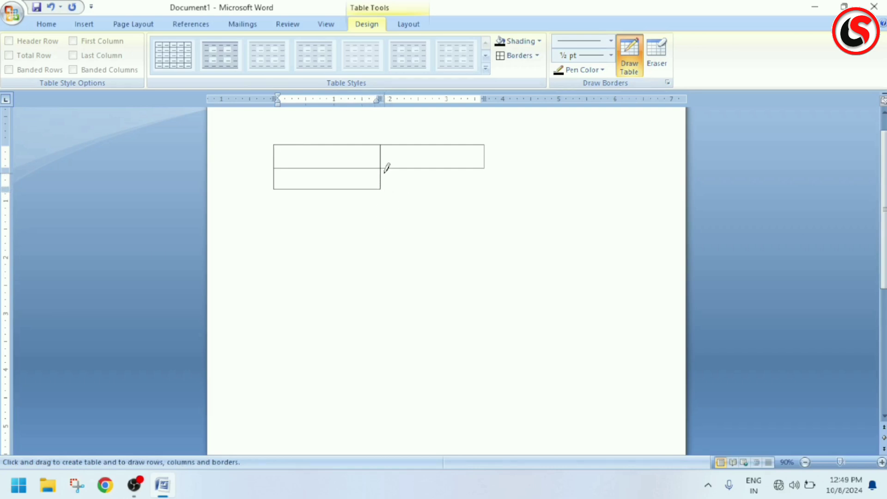
drag(385, 169, 486, 189)
Erase the drawn table's horizontal and dividing lines with the Eraser until the page is blank.
click(656, 53)
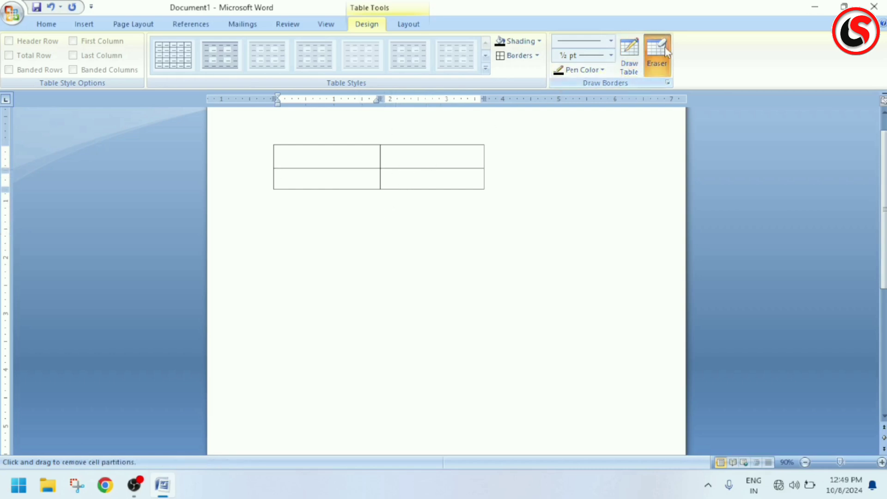
click(447, 167)
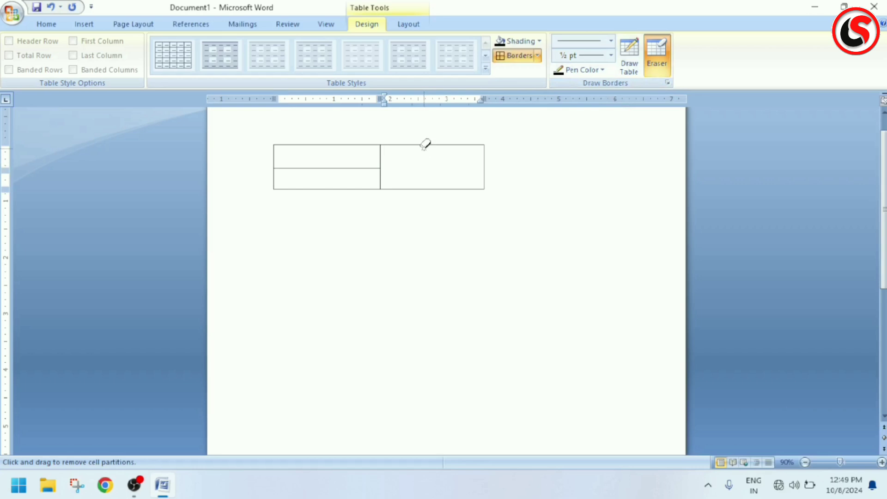
click(365, 167)
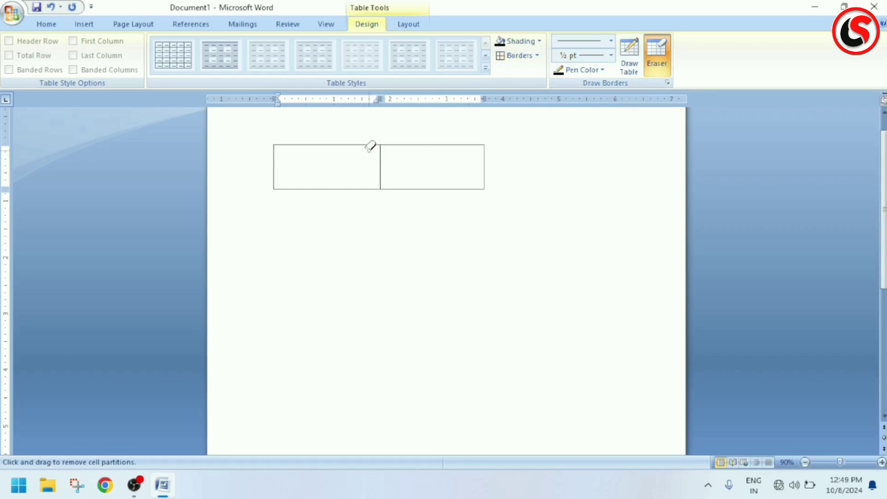
click(381, 173)
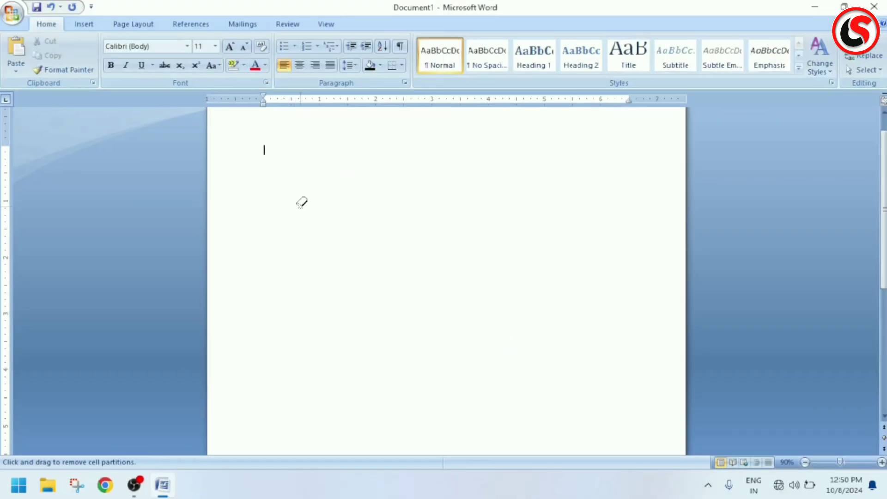
click(84, 24)
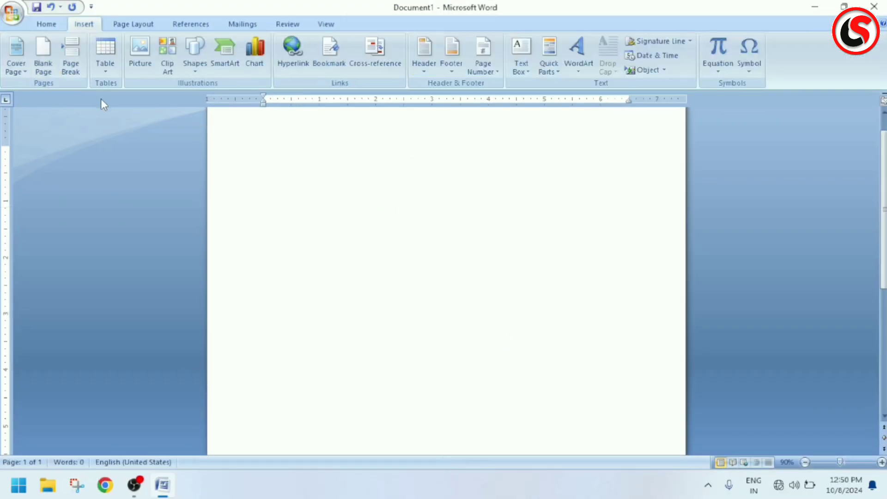
click(109, 74)
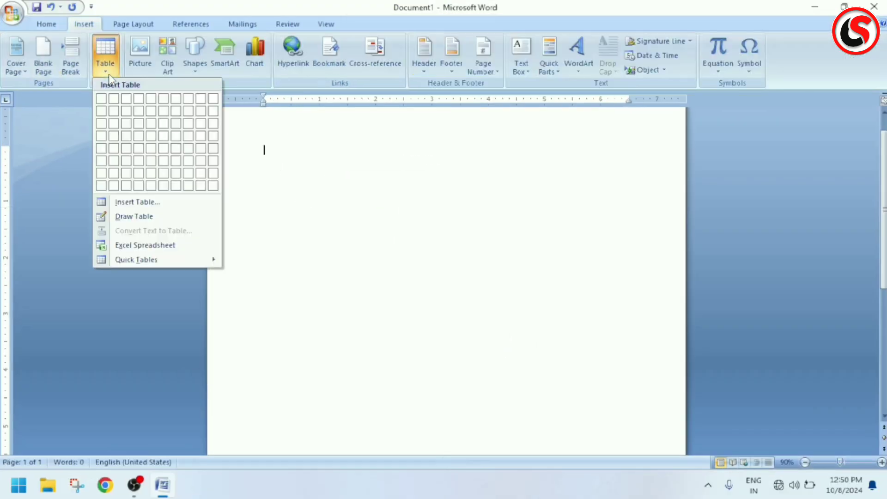
click(160, 249)
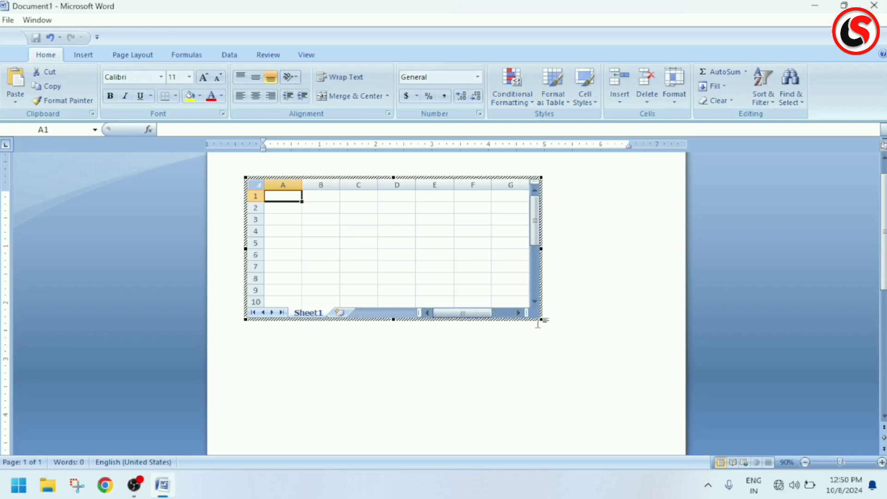
drag(542, 320, 655, 378)
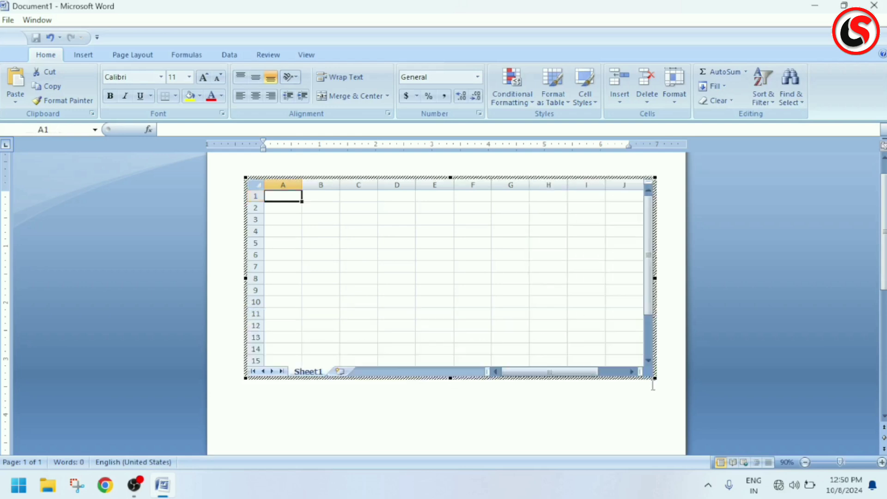
click(324, 220)
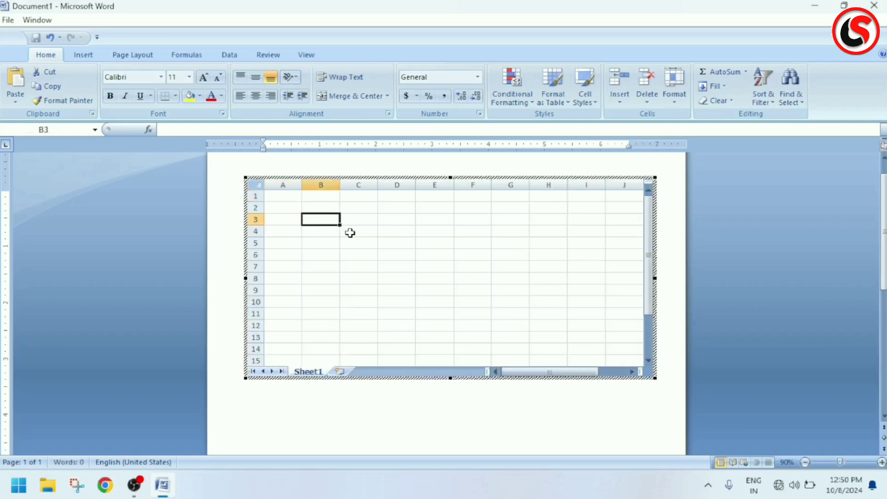
text(dgfs)
click(396, 249)
text(gdfg)
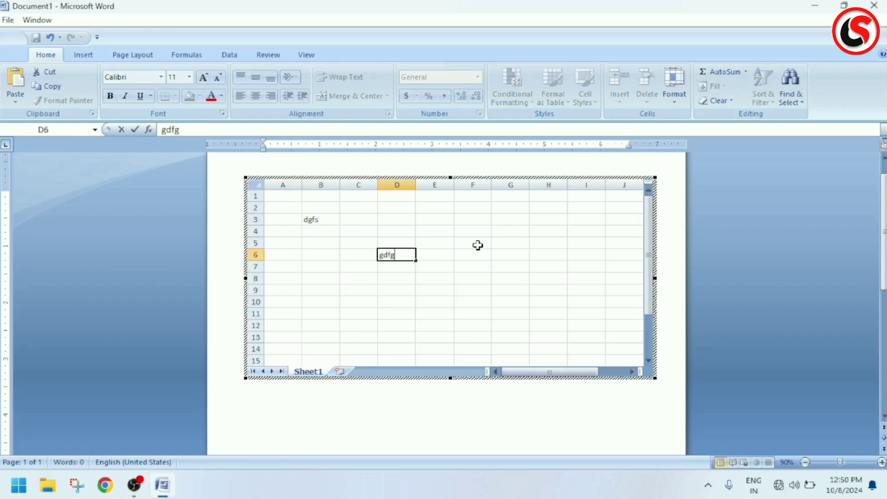
click(478, 244)
text(xvx)
click(388, 314)
text(thth)
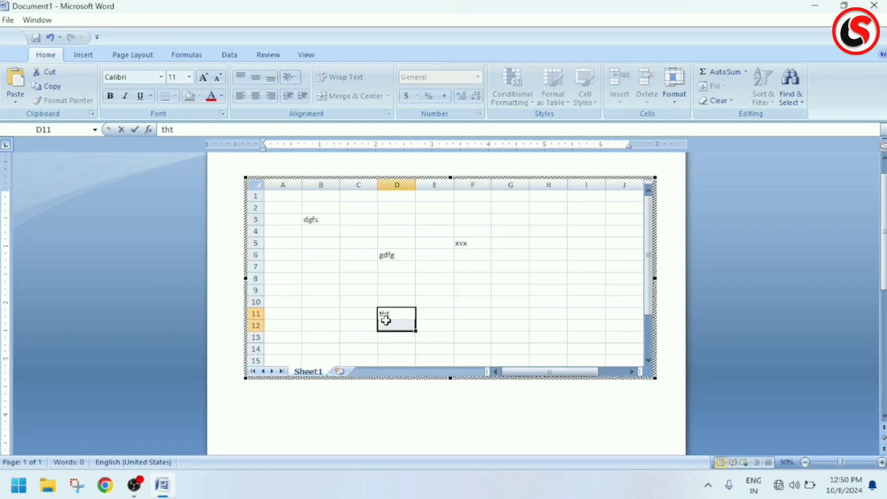
click(290, 267)
text(reteh)
click(546, 325)
text(et)
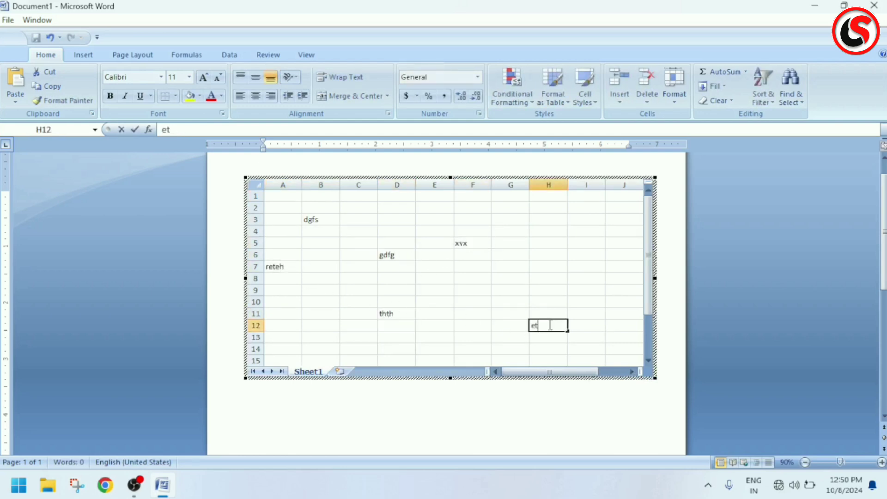
text(yth)
click(524, 221)
text(tedgf)
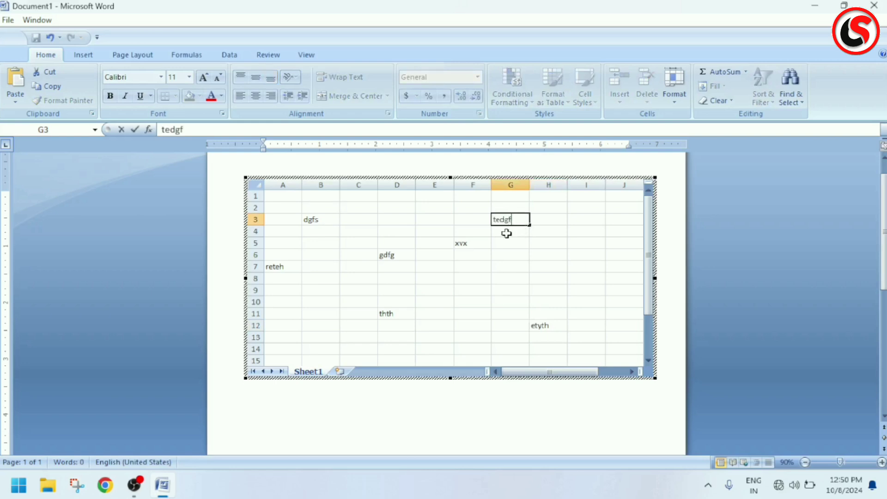
click(485, 302)
text(fdgdh)
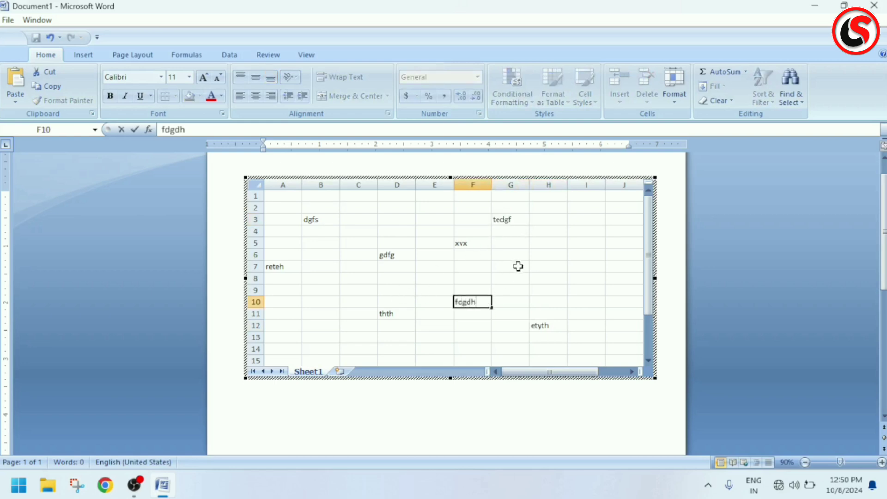
click(590, 279)
text(gth)
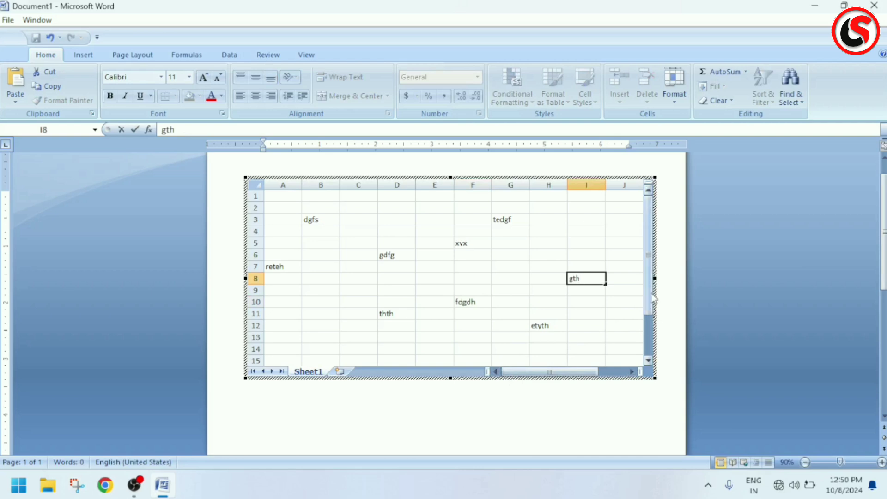
mouse_move(649, 299)
mouse_down()
mouse_move(653, 325)
mouse_move(651, 282)
mouse_up()
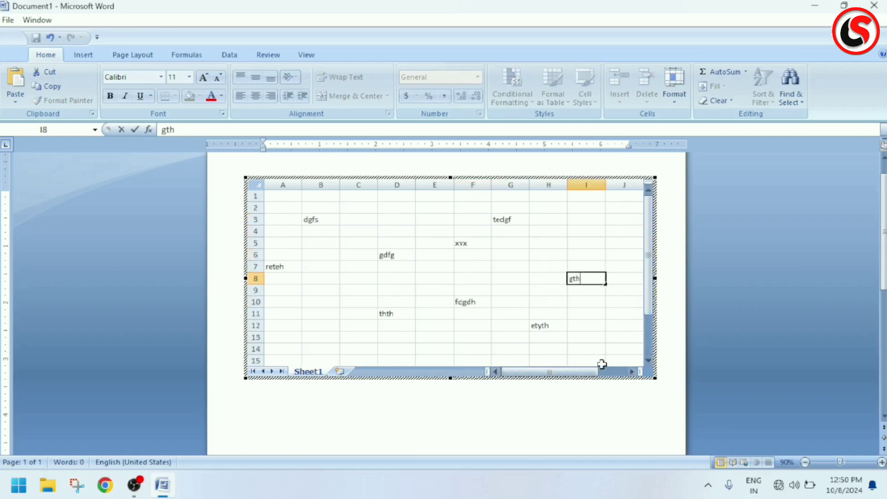
click(632, 372)
click(631, 371)
click(631, 372)
drag(632, 372, 632, 373)
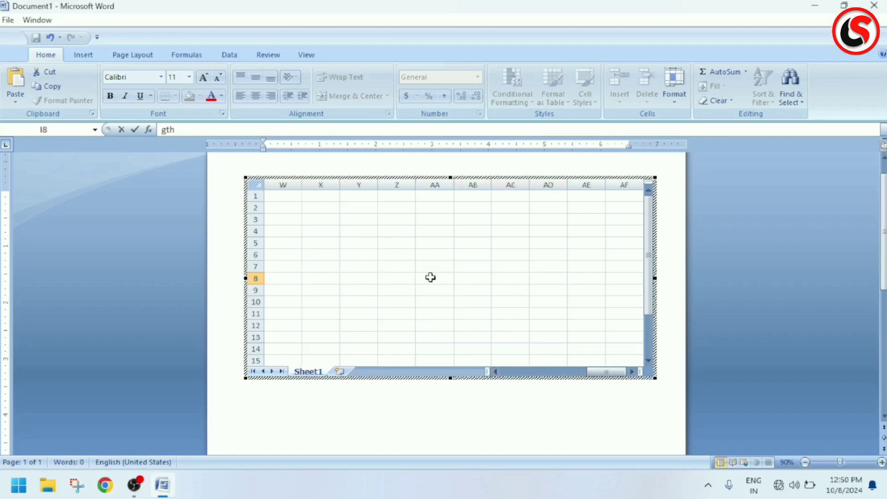
click(335, 425)
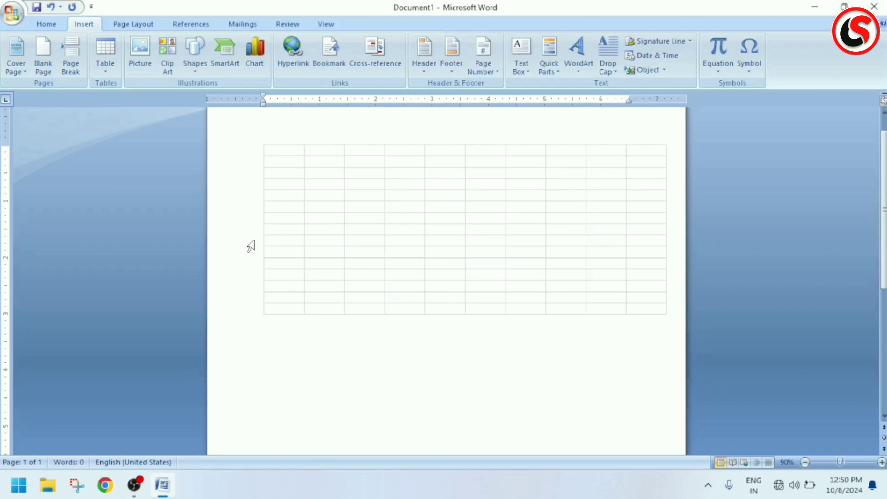
click(230, 237)
key(ctrl+a)
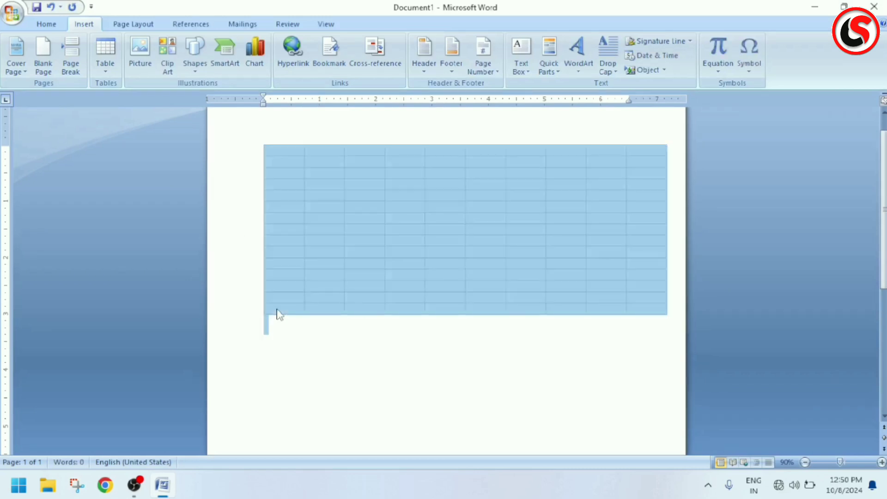
key(Delete)
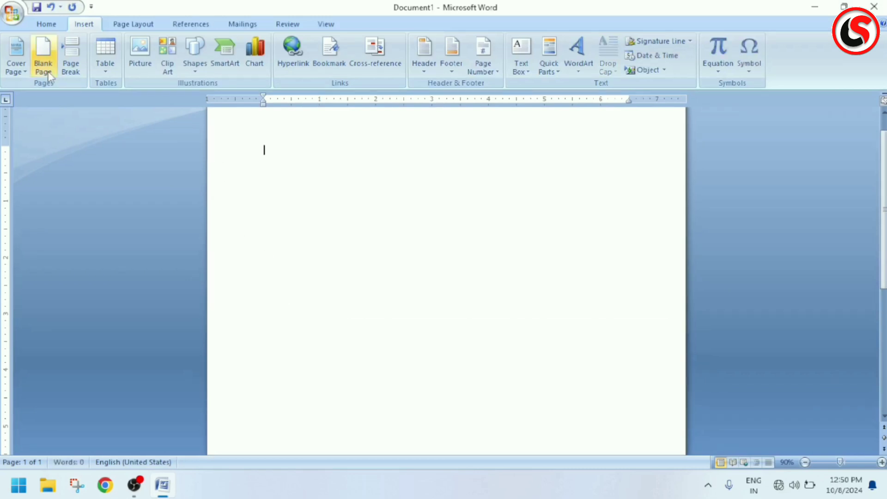
Insert the Calendar 2 quick table and drag its corner to enlarge it.
click(102, 70)
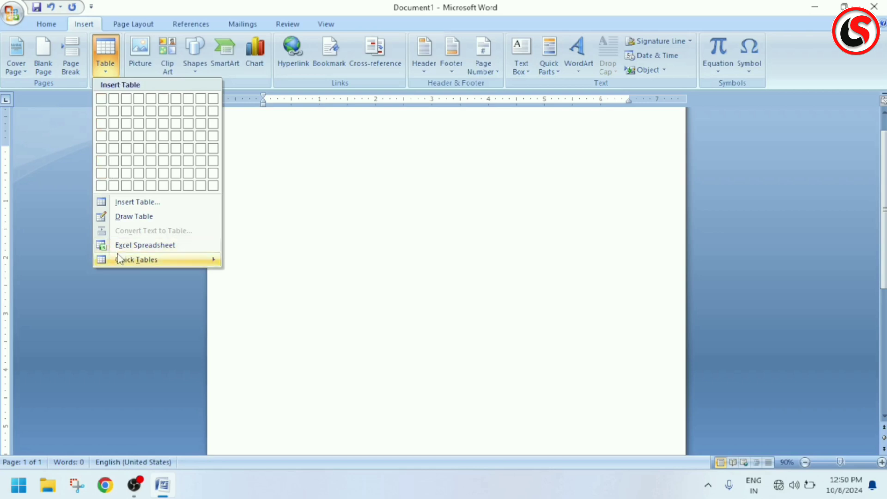
mouse_move(136, 260)
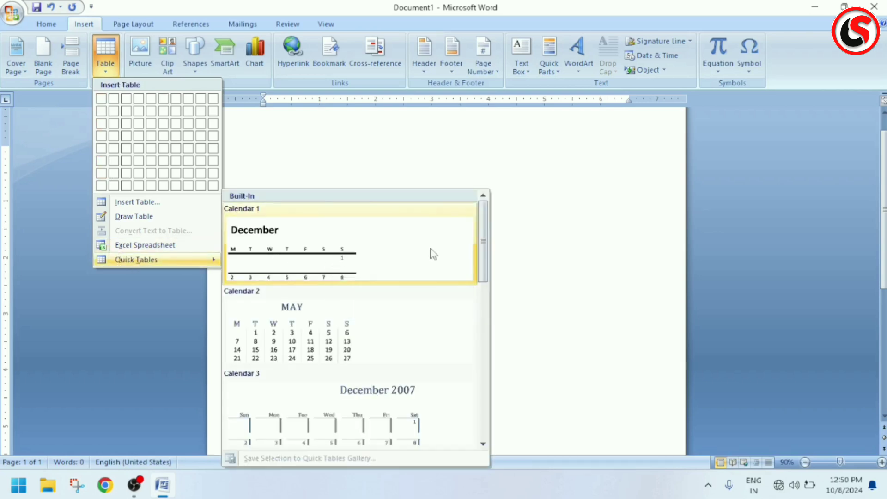
mouse_move(487, 245)
mouse_down()
mouse_move(490, 407)
mouse_move(506, 259)
mouse_up()
click(320, 287)
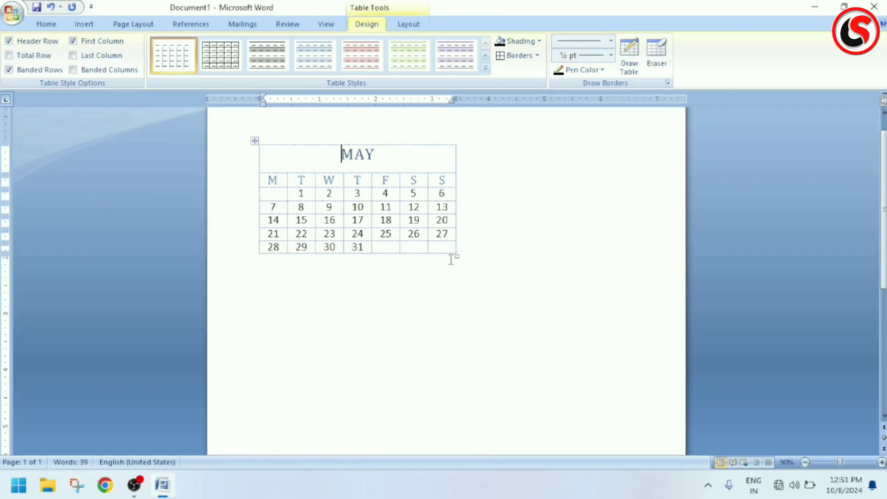
mouse_move(456, 257)
mouse_down()
mouse_move(578, 389)
mouse_move(598, 394)
mouse_up()
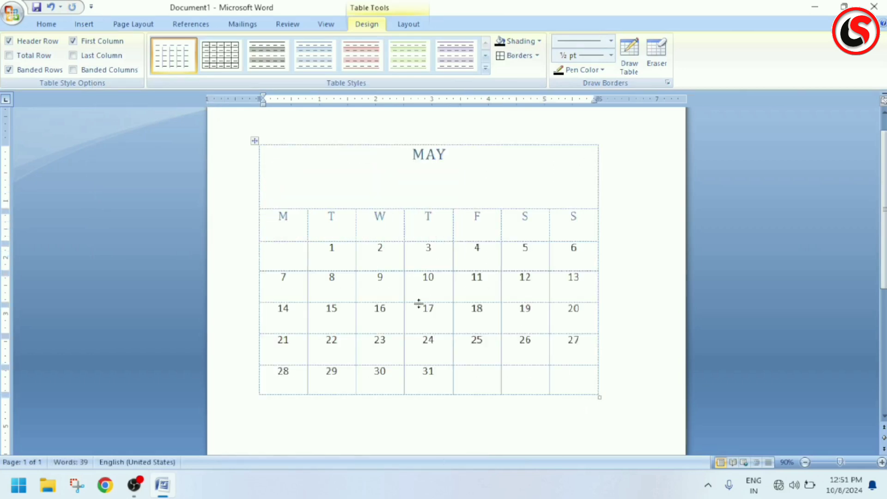
Type sample letters into the date cells 10, 11, 12, 17 and 15.
click(428, 277)
text(xvc)
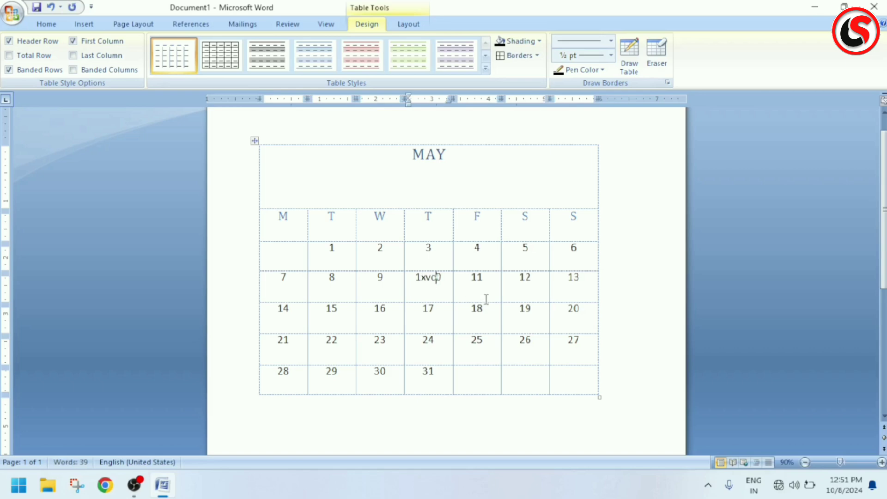
click(486, 293)
text(xzvx)
click(509, 290)
text(vcxv)
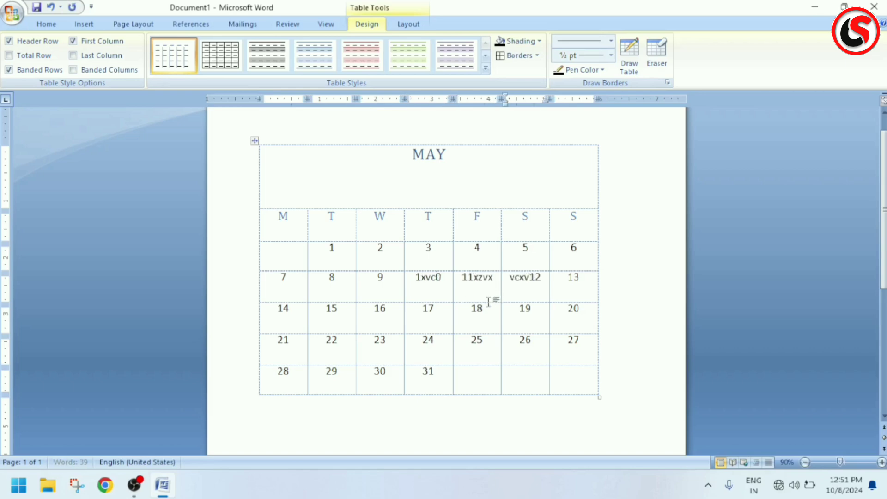
text(czx)
click(452, 314)
text(cv)
double_click(441, 315)
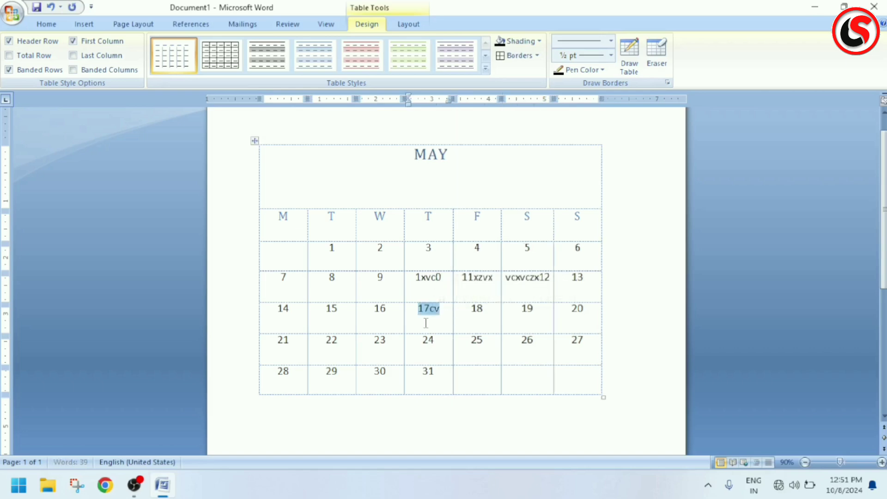
click(342, 319)
text(czvv)
click(398, 253)
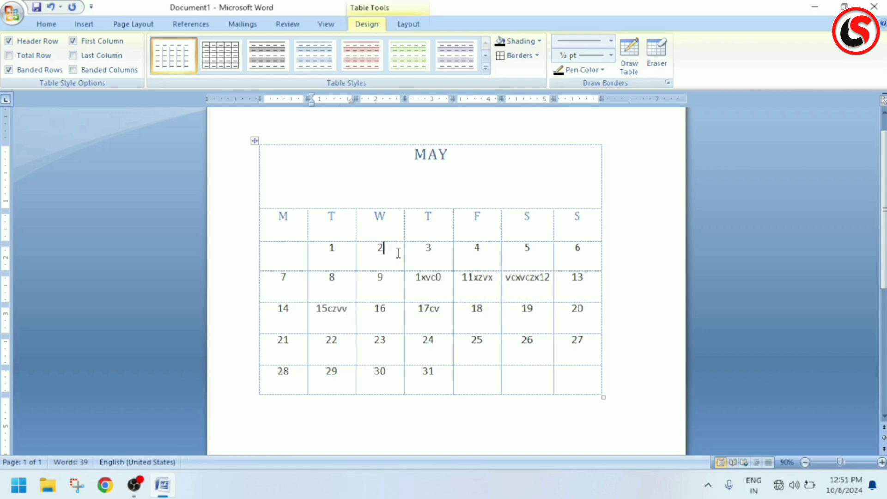
Add sample letters beside date 2, then make all calendar text bold and red.
text(czxvx)
key(ctrl+a)
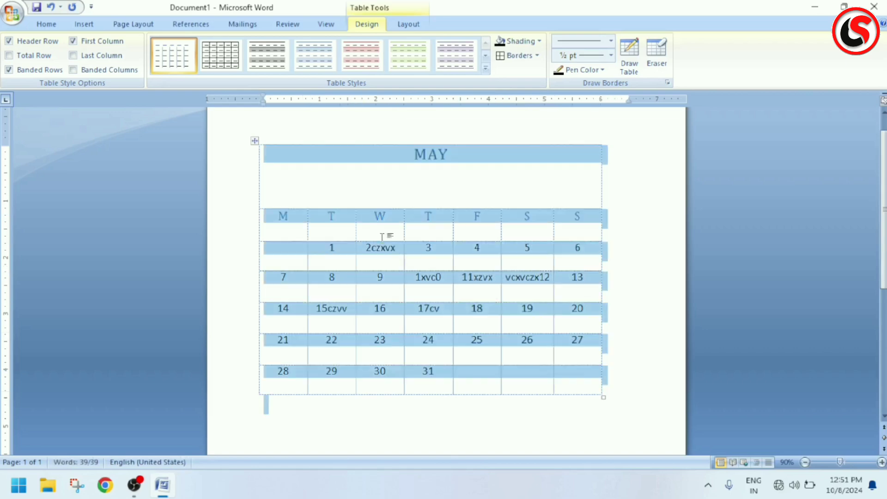
click(57, 28)
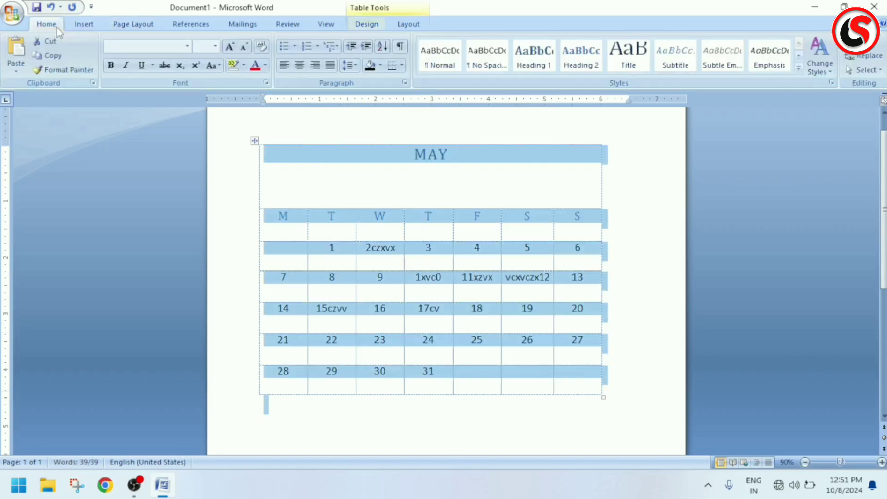
click(111, 65)
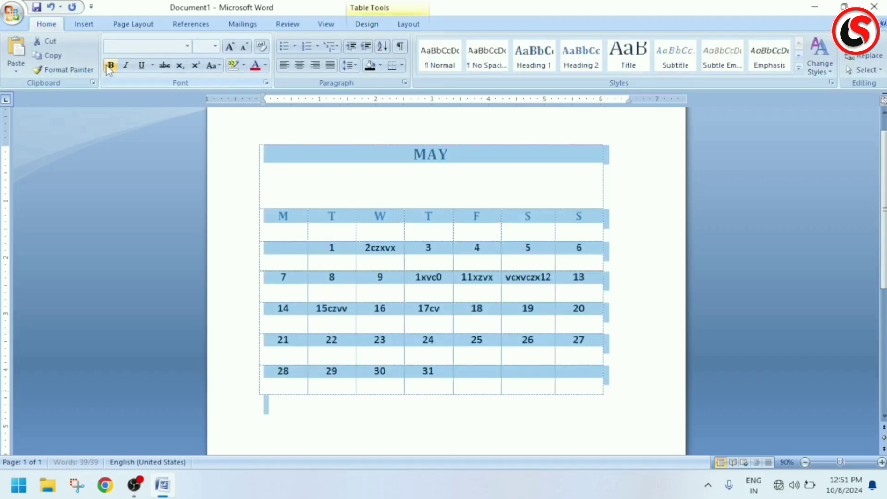
click(254, 69)
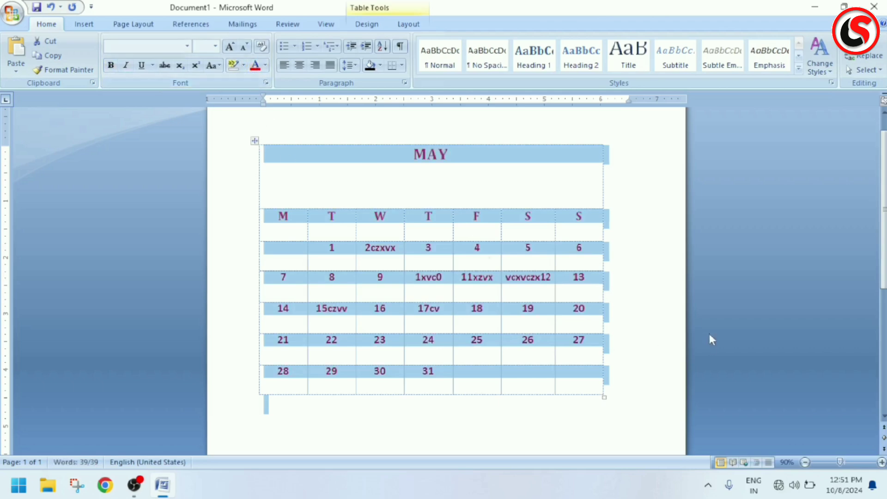
click(678, 319)
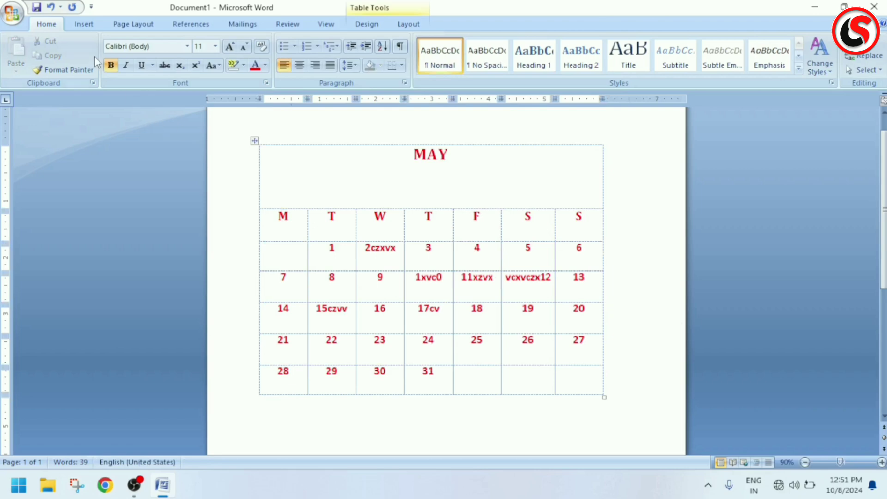
click(87, 29)
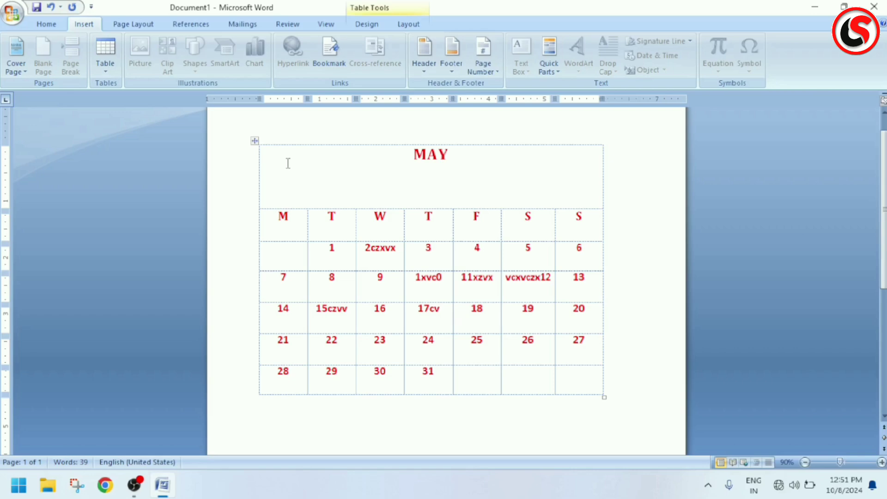
Delete the red May calendar table and zoom out on the empty page.
key(ctrl+a)
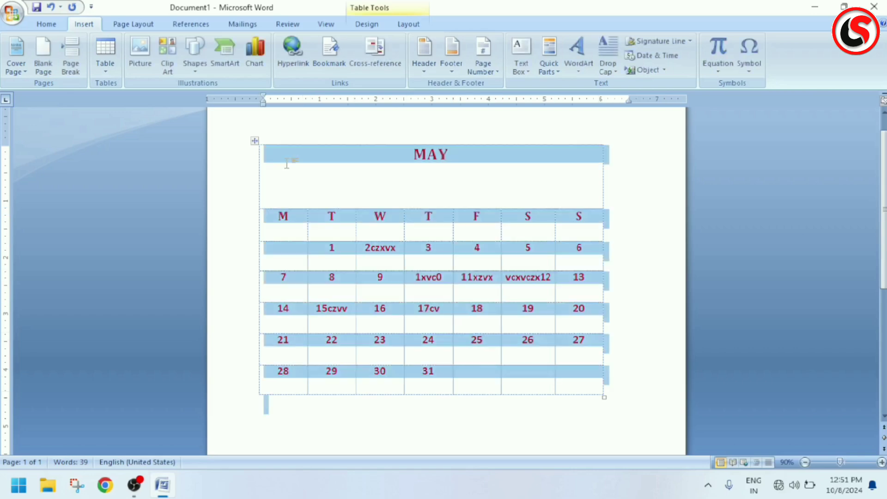
key(Delete)
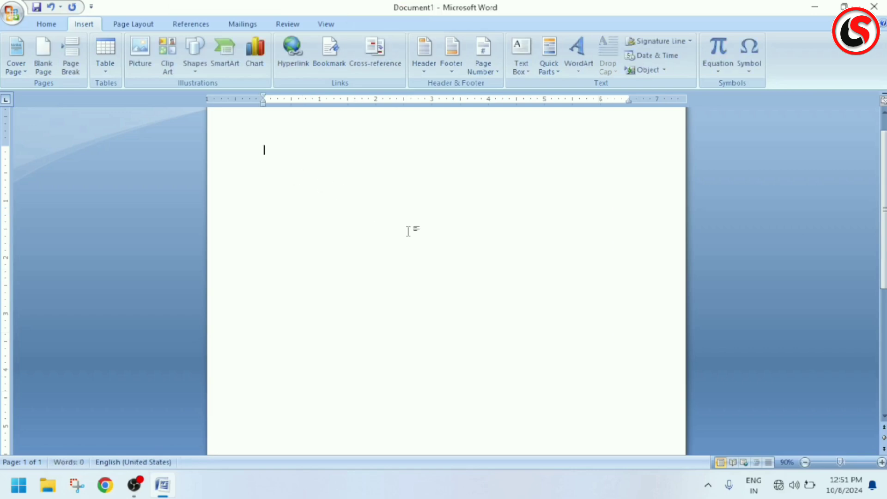
scroll(561, 170, up, 1)
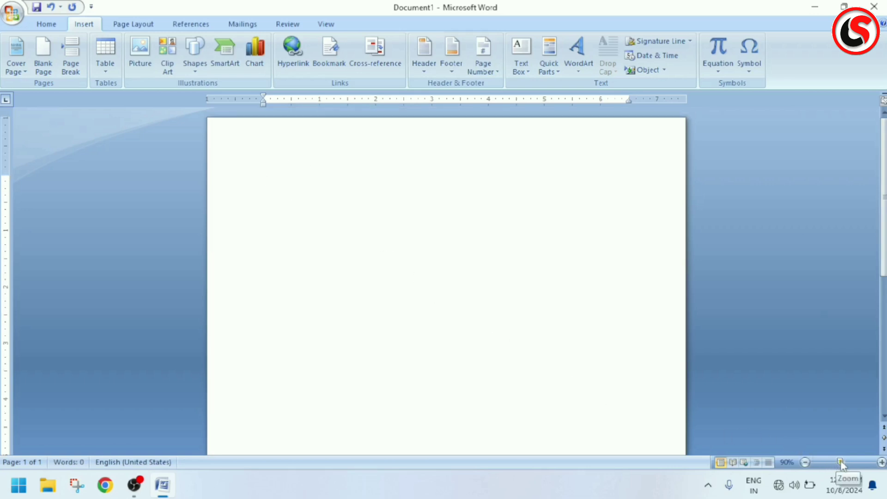
drag(839, 463, 828, 464)
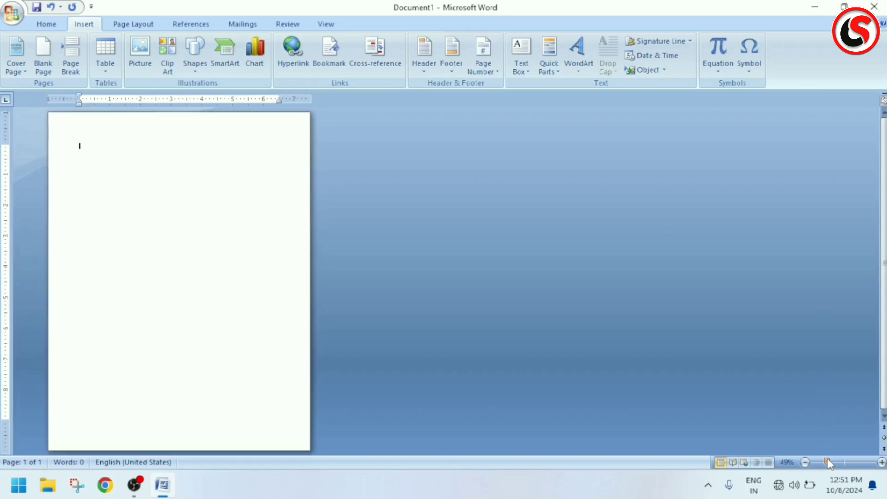